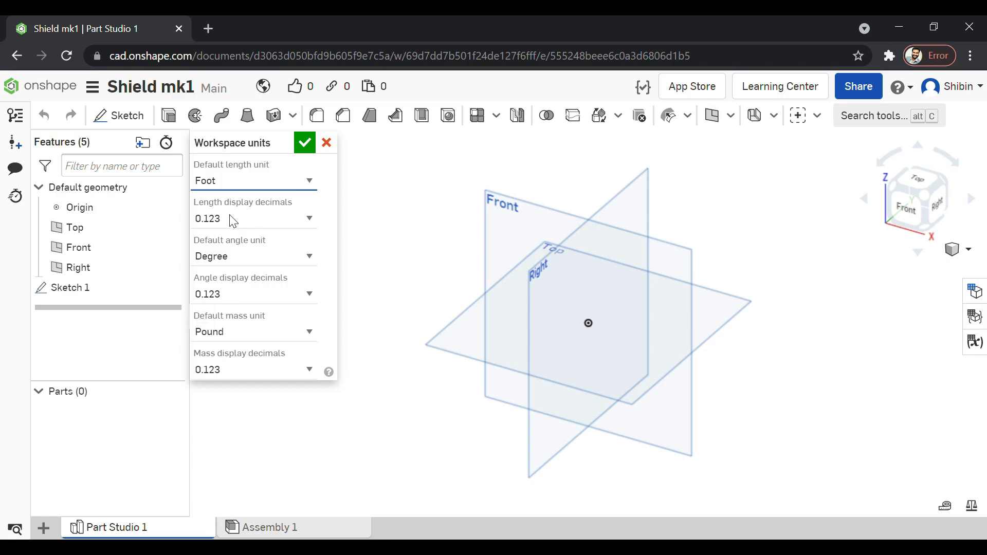
- Accept foot as the workspace's default length unit and start a new sketch on the Right plane
{"action": "left_click", "coordinate": [307, 144]}
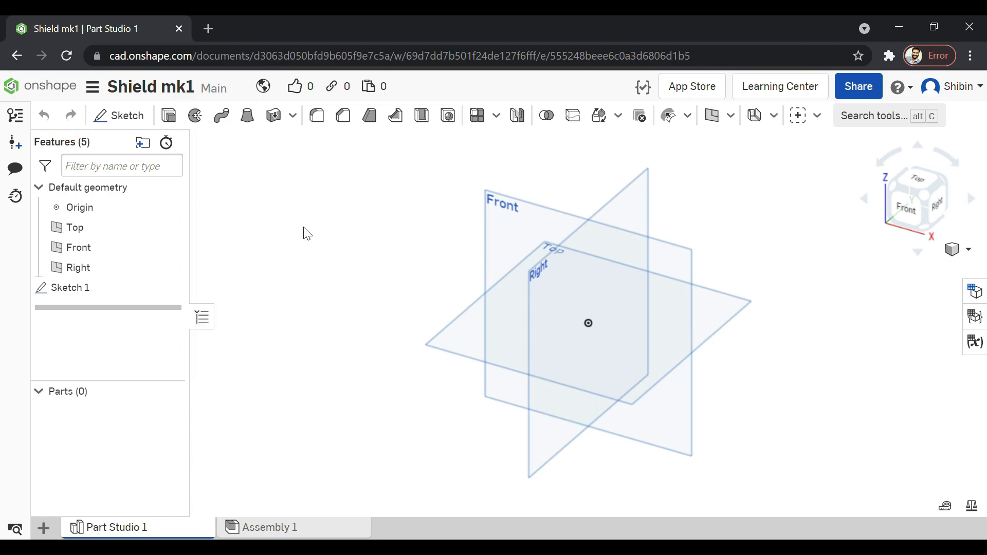
{"action": "left_click", "coordinate": [936, 205]}
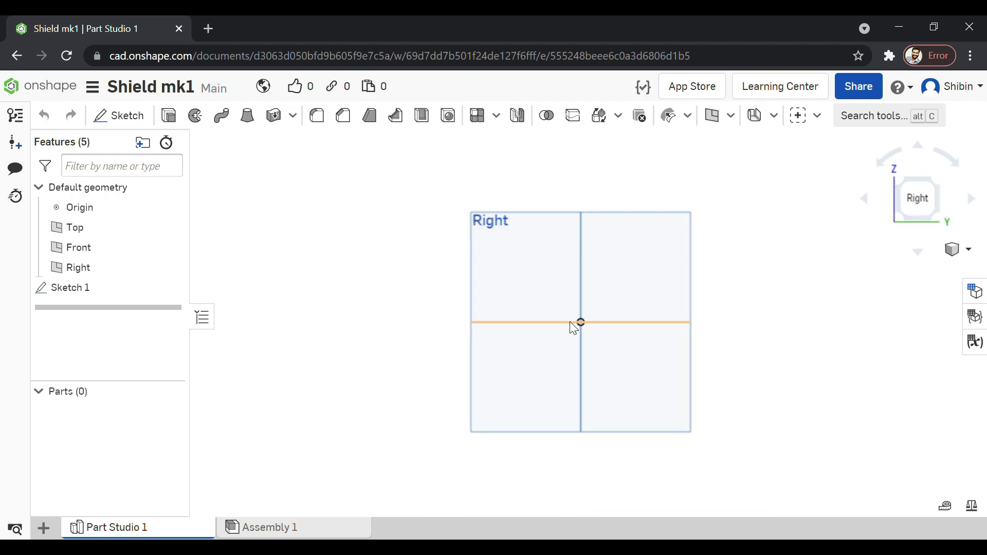
{"action": "left_click", "coordinate": [544, 273]}
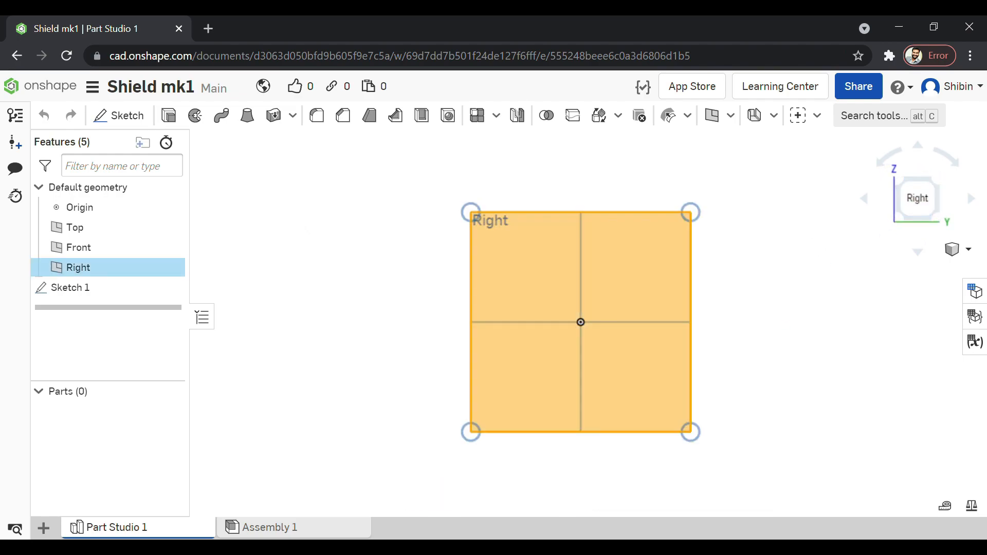
{"action": "left_click", "coordinate": [135, 123]}
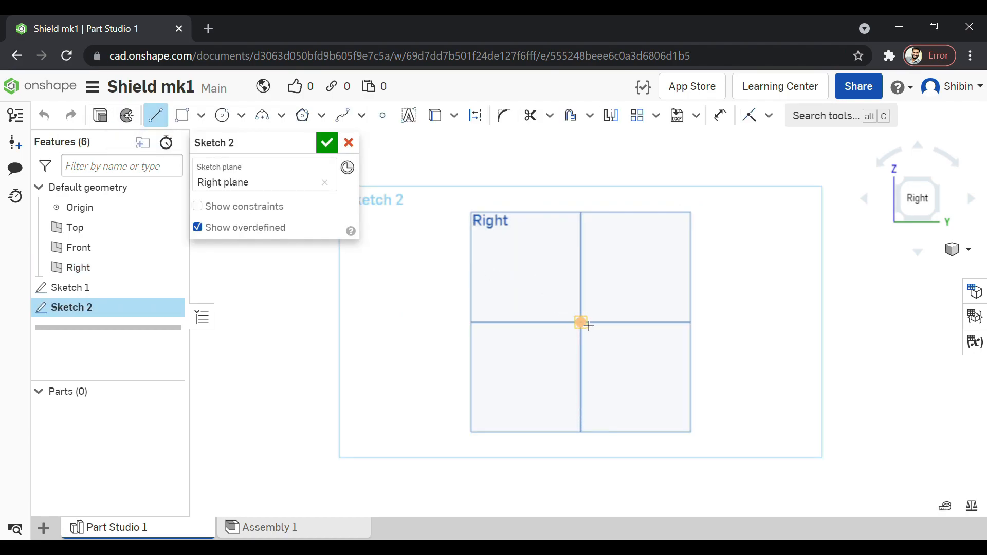
- Sketch a vertical line upward from the origin and dimension its length to 1.5 ft
{"action": "scroll", "coordinate": [585, 350], "scroll_direction": "down", "scroll_amount": 3}
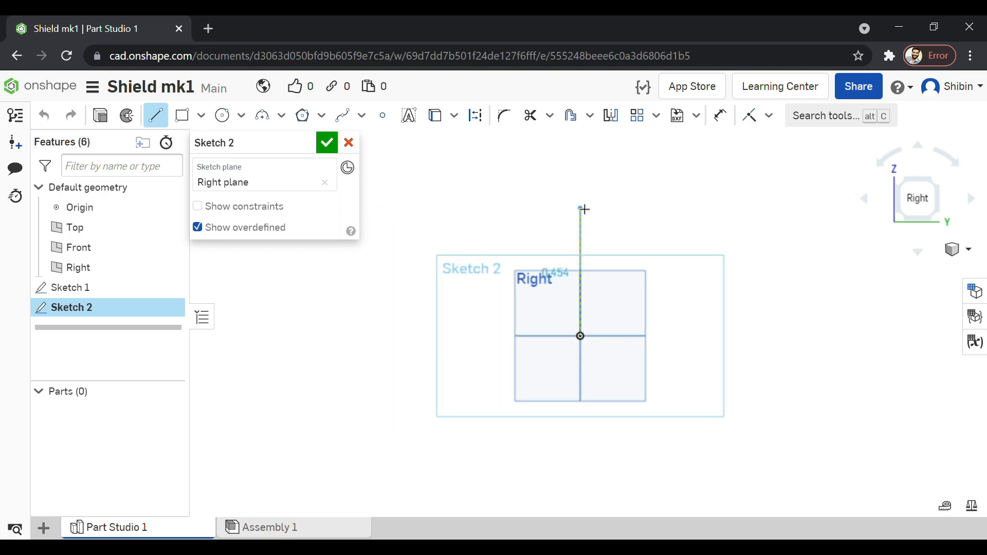
{"action": "left_click", "coordinate": [581, 191]}
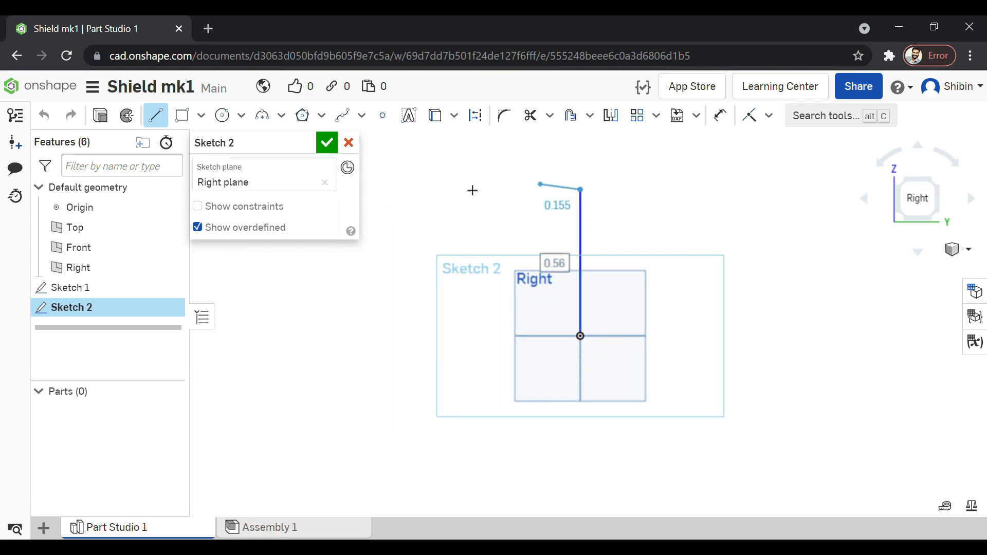
{"action": "left_click", "coordinate": [727, 122]}
{"action": "left_click", "coordinate": [584, 227]}
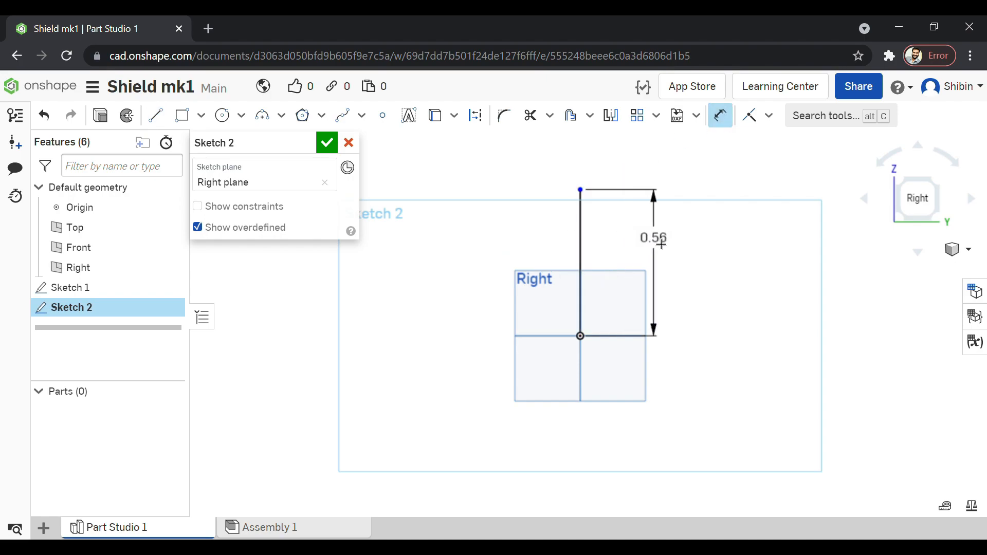
{"action": "left_click", "coordinate": [662, 245]}
{"action": "type", "text": "1"}
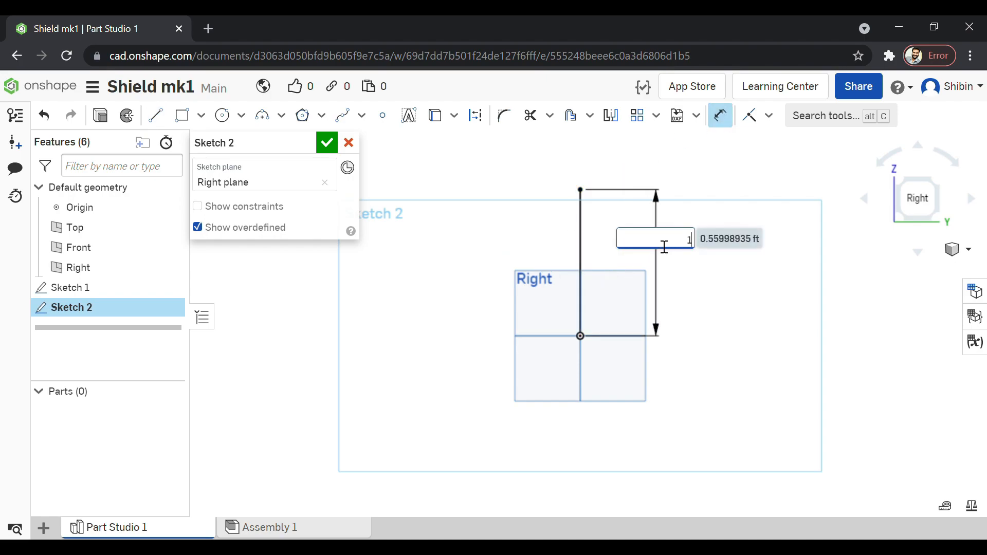
{"action": "type", "text": ".5"}
{"action": "key", "text": "Return"}
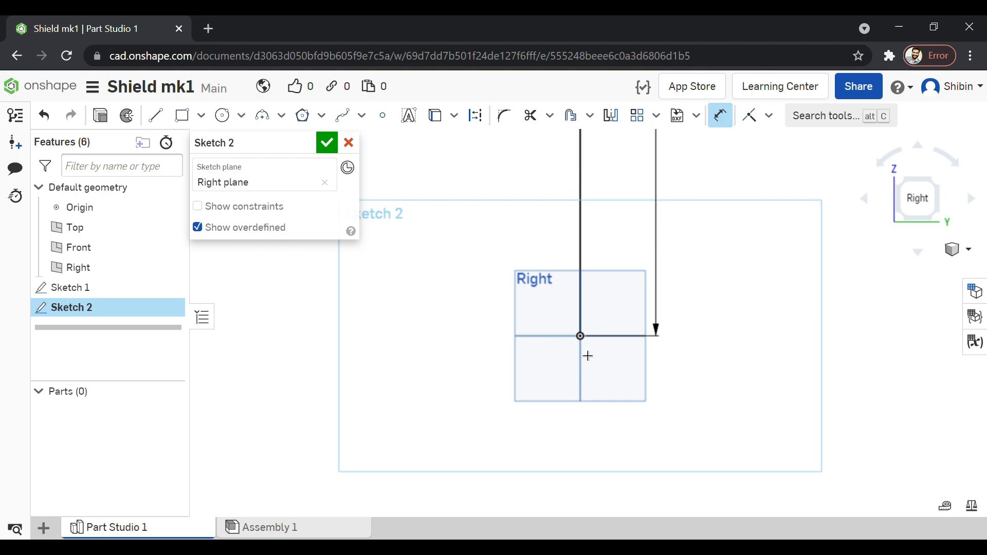
- Draw a shallow three-point arc of about 0.9 ft radius from the vertical line's upper end outward to the -Y side
{"action": "scroll", "coordinate": [584, 407], "scroll_direction": "down", "scroll_amount": 3}
{"action": "scroll", "coordinate": [585, 413], "scroll_direction": "down", "scroll_amount": 2}
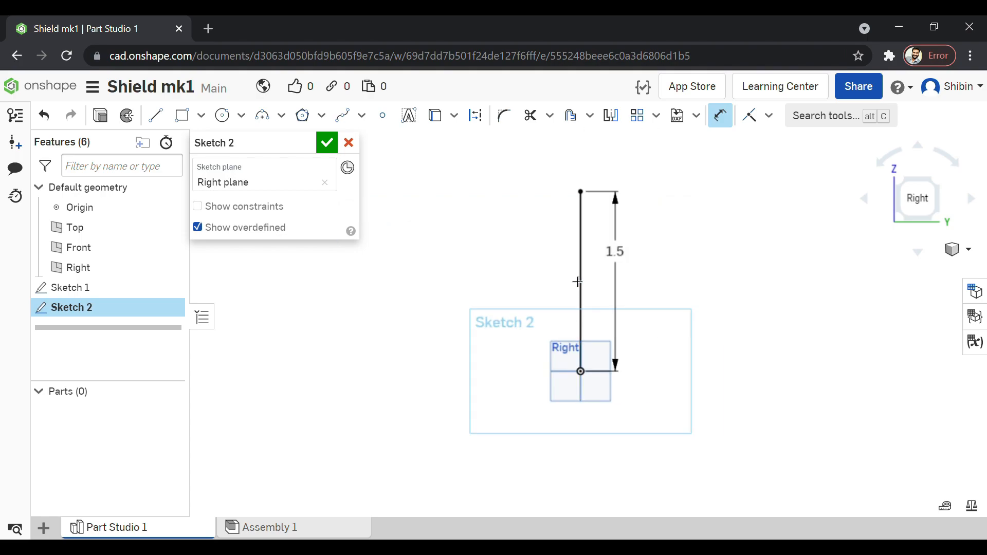
{"action": "left_click", "coordinate": [263, 117]}
{"action": "left_click", "coordinate": [580, 192]}
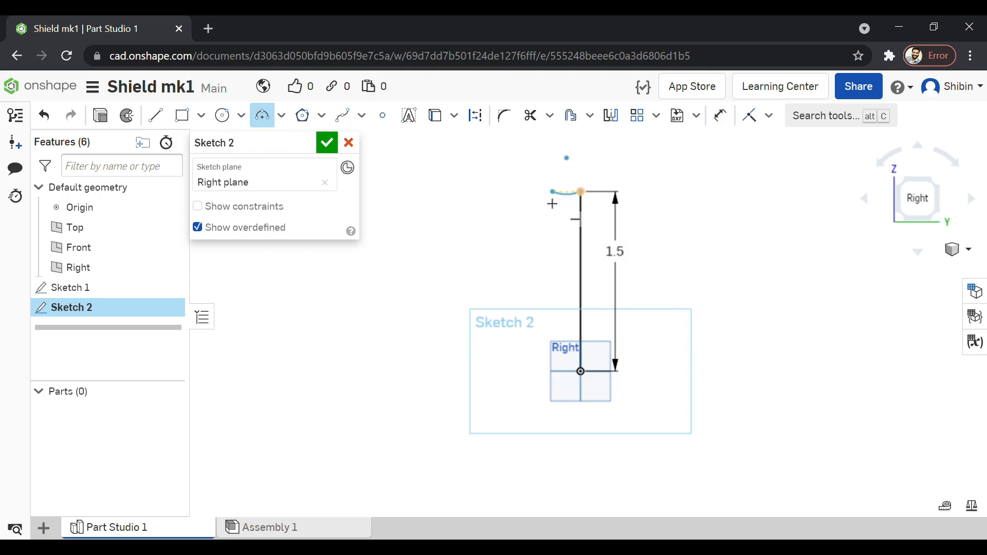
{"action": "left_click", "coordinate": [528, 206]}
{"action": "left_click", "coordinate": [554, 205]}
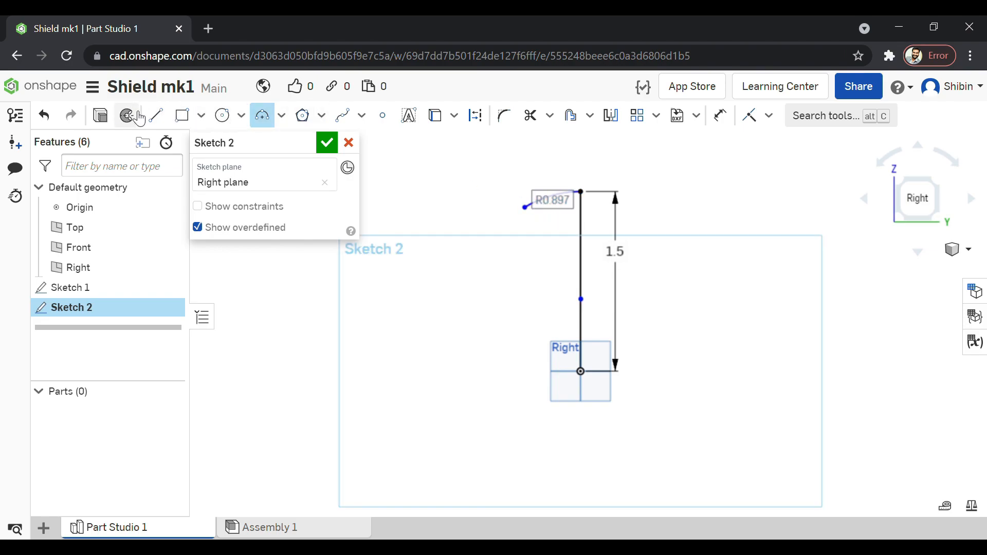
- Sketch a short horizontal line about 0.14 ft long outward from the arc's free end
{"action": "left_click", "coordinate": [156, 116]}
{"action": "left_click", "coordinate": [525, 207]}
{"action": "left_click", "coordinate": [510, 210]}
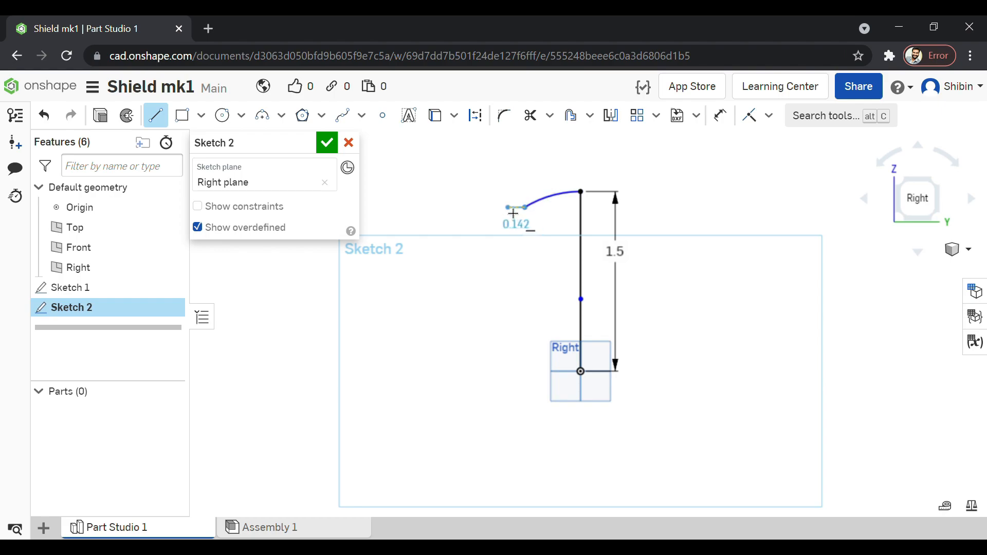
- Dimension the horizontal distance from the short line's outer end to the vertical line's upper end as 0.6 ft
{"action": "left_click", "coordinate": [720, 116]}
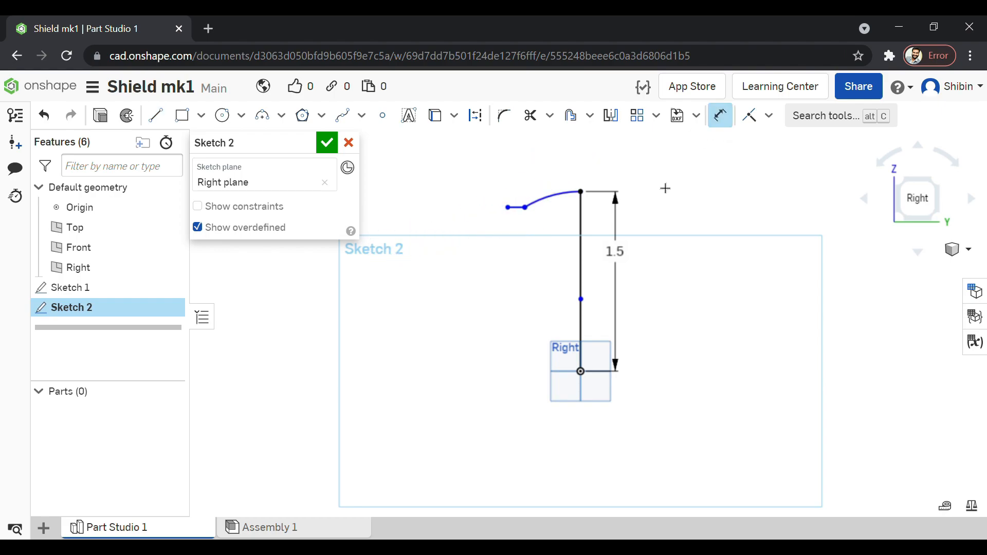
{"action": "left_click", "coordinate": [508, 208]}
{"action": "left_click", "coordinate": [580, 192]}
{"action": "left_click", "coordinate": [544, 154]}
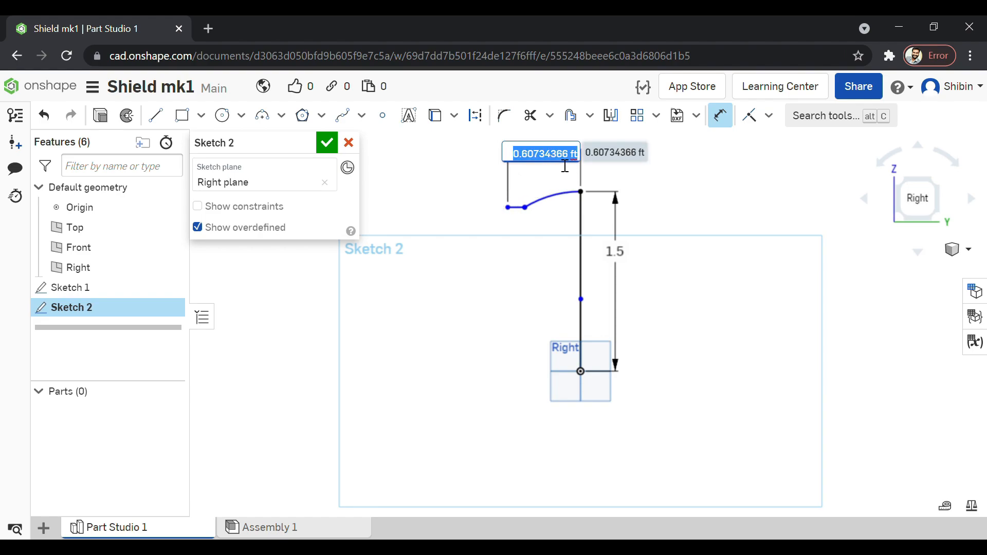
{"action": "key", "text": "BackSpace"}
{"action": "key", "text": "Return"}
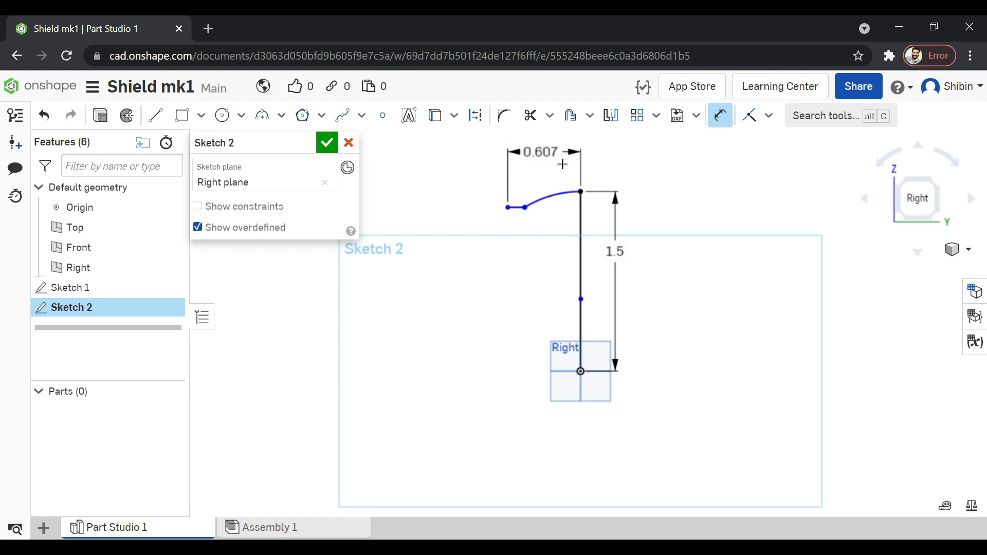
- Close the half profile with an outward-bulging three-point arc of about 1.5 ft radius from the short line's outer end to the origin
{"action": "left_click", "coordinate": [281, 116]}
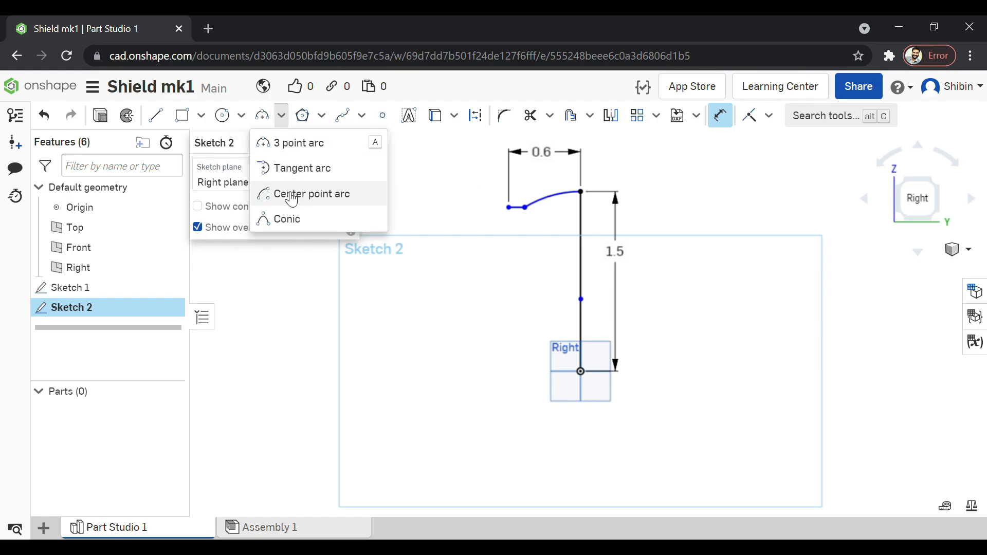
{"action": "left_click", "coordinate": [294, 146]}
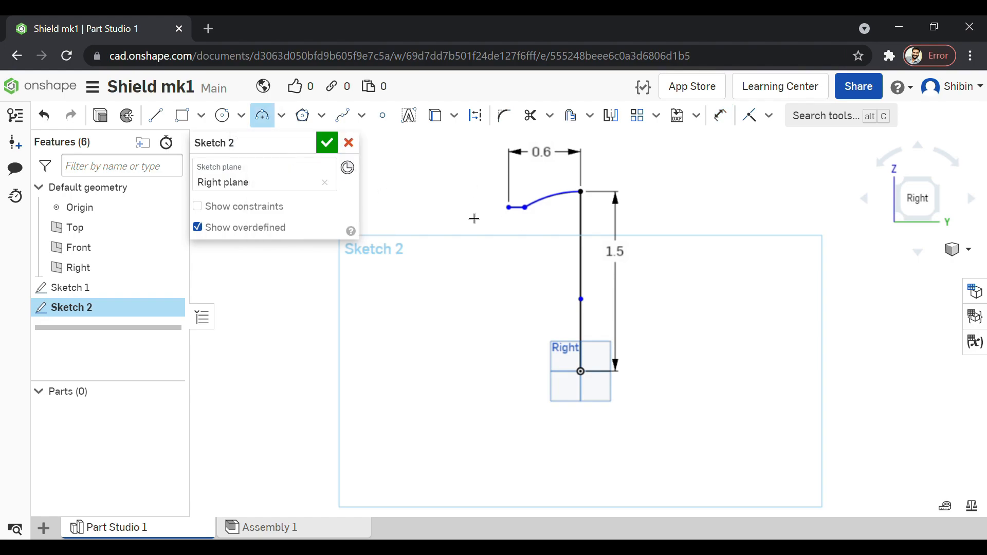
{"action": "left_click", "coordinate": [509, 208]}
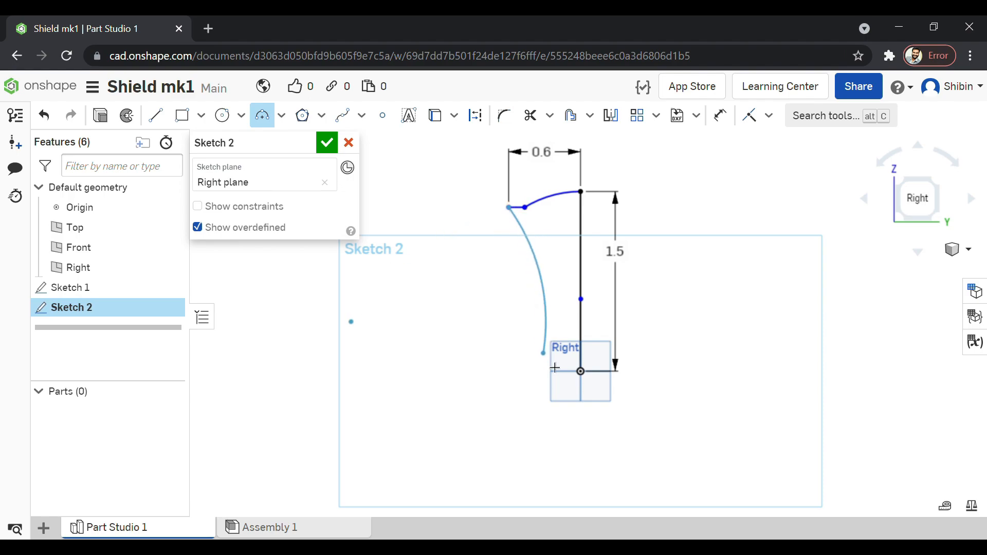
{"action": "left_click", "coordinate": [579, 371]}
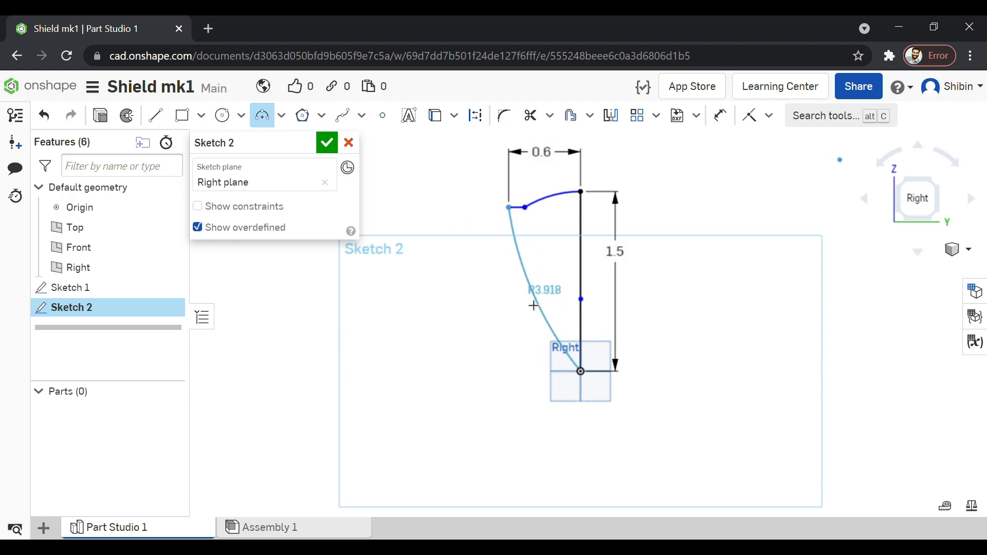
{"action": "left_click", "coordinate": [527, 303]}
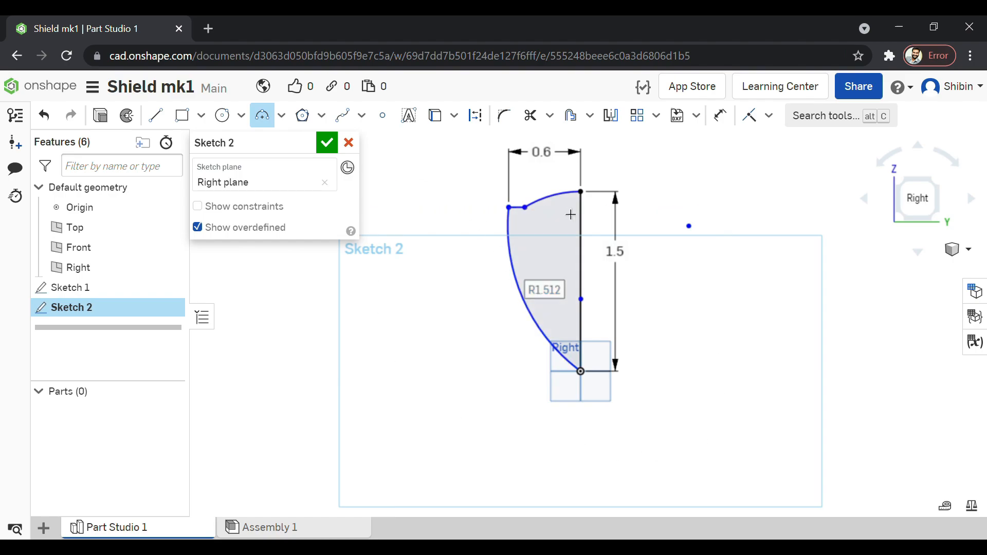
- Mirror the half profile about the vertical centre line, trim that line away and finish the sketch
{"action": "left_click", "coordinate": [619, 124]}
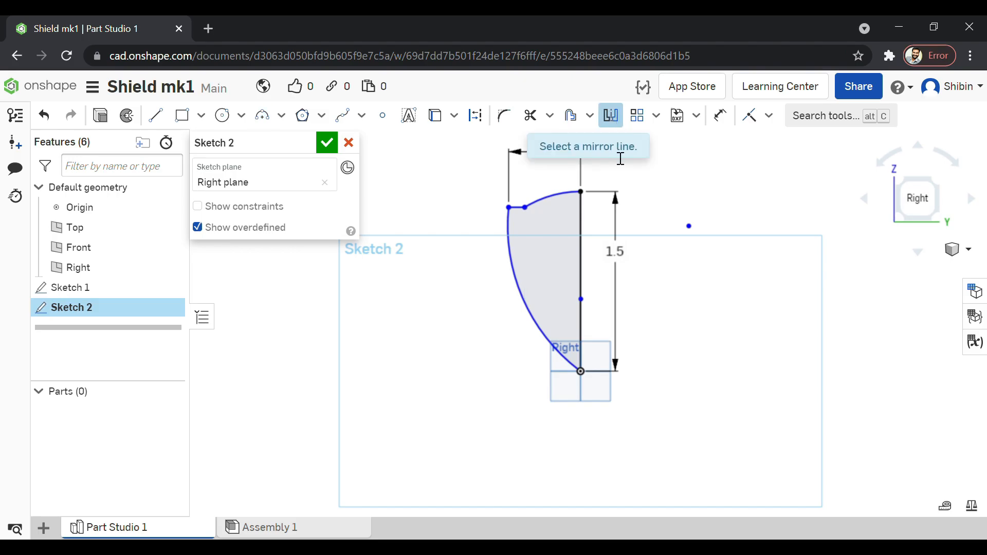
{"action": "left_click", "coordinate": [581, 245]}
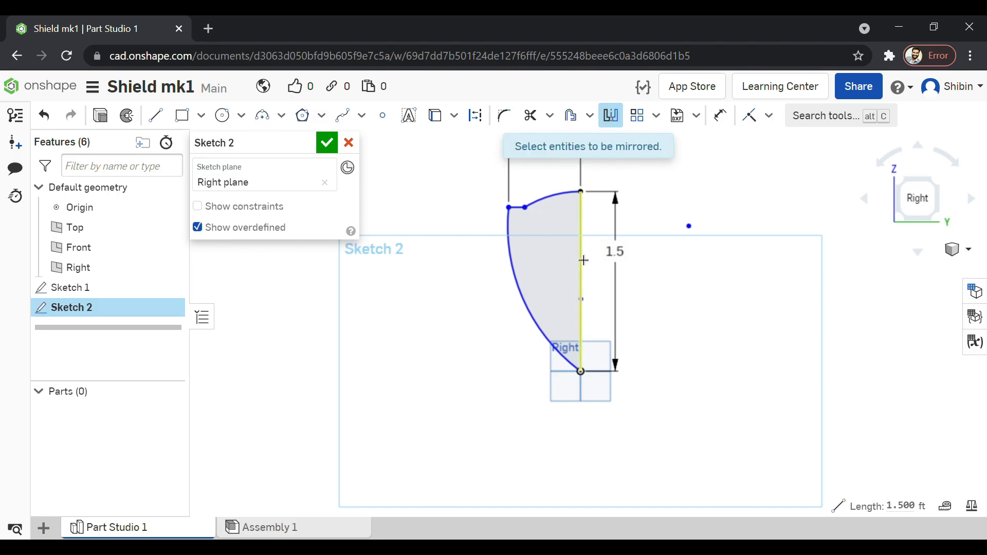
{"action": "scroll", "coordinate": [557, 385], "scroll_direction": "down", "scroll_amount": 2}
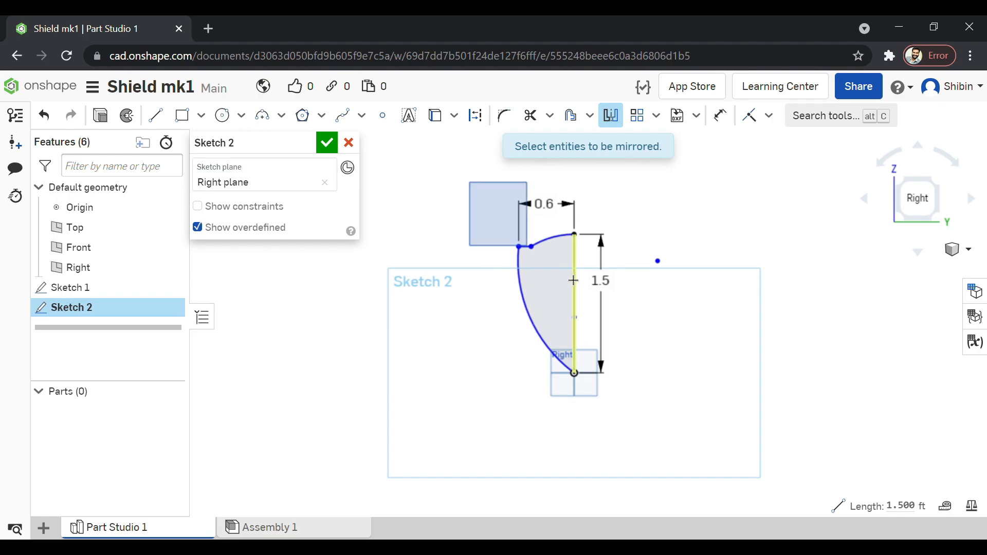
{"action": "left_click_drag", "start_coordinate": [468, 180], "coordinate": [776, 432]}
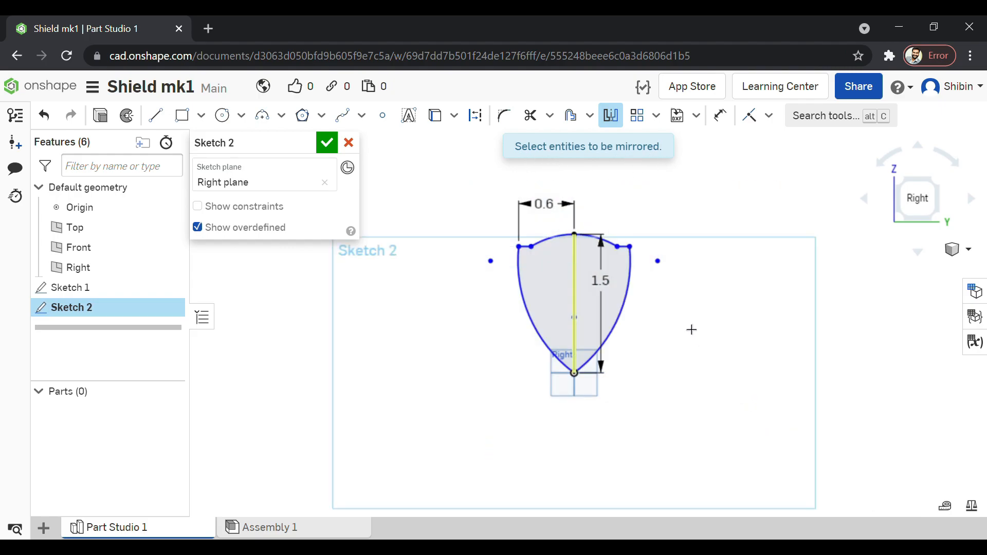
{"action": "left_click", "coordinate": [539, 124]}
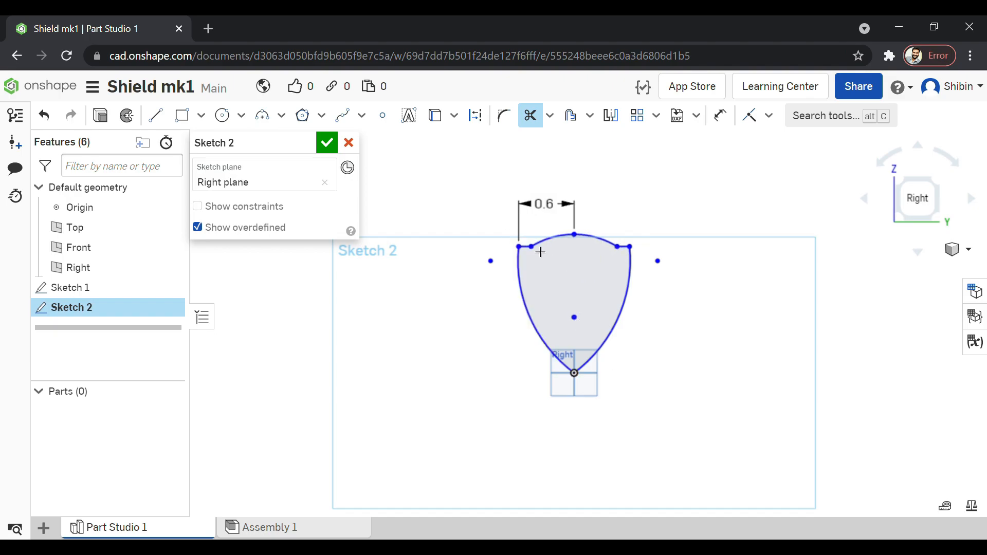
{"action": "left_click", "coordinate": [103, 122]}
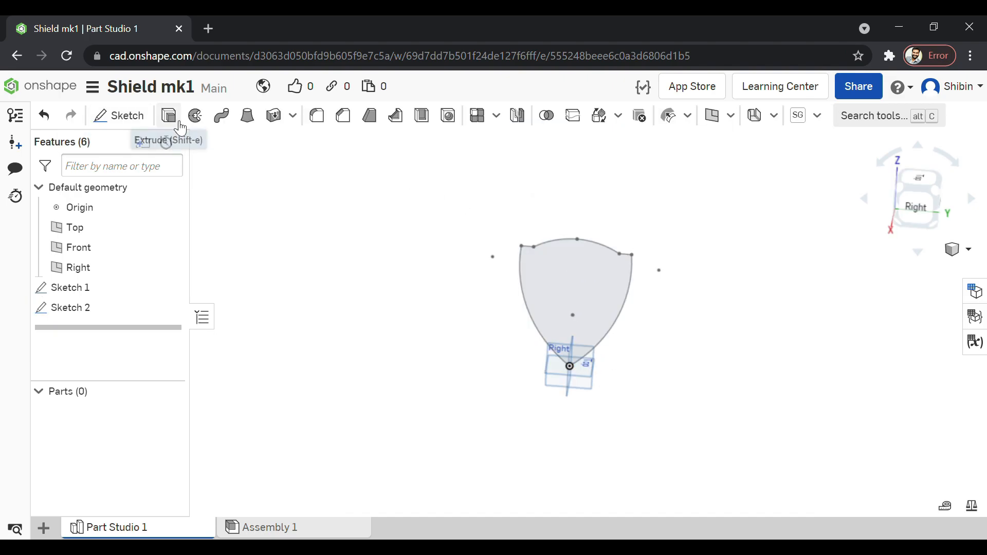
{"action": "left_click", "coordinate": [169, 116]}
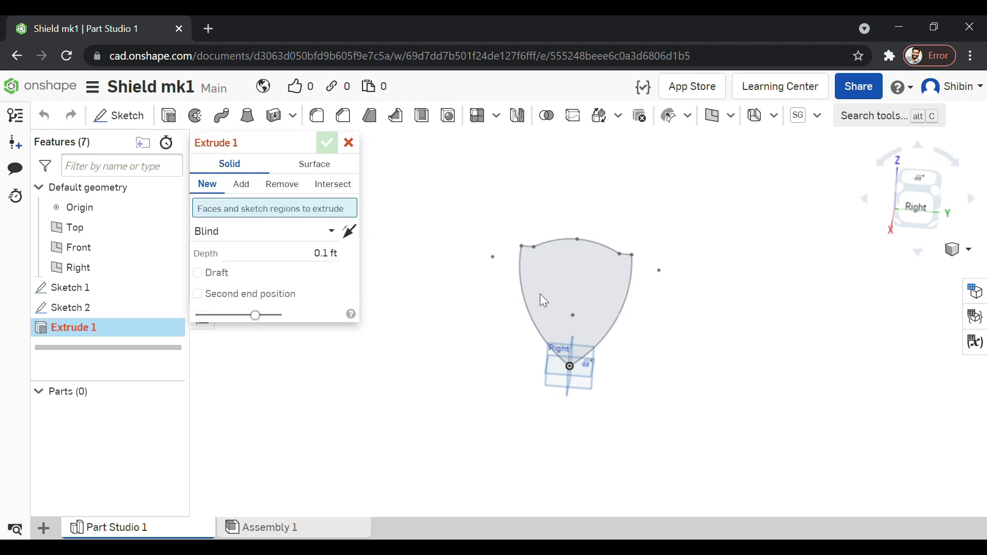
{"action": "left_click", "coordinate": [557, 243]}
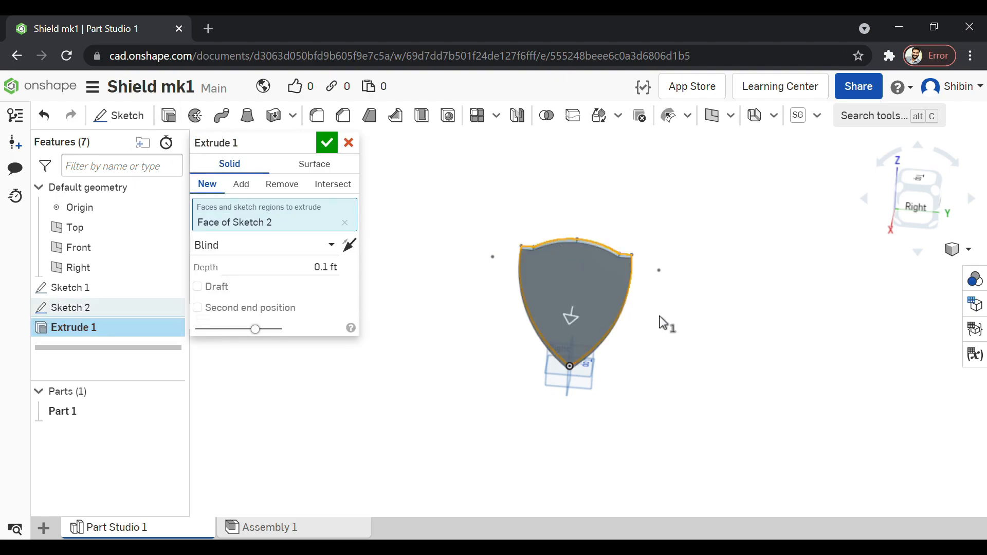
{"action": "right_click_drag", "start_coordinate": [720, 316], "coordinate": [661, 313]}
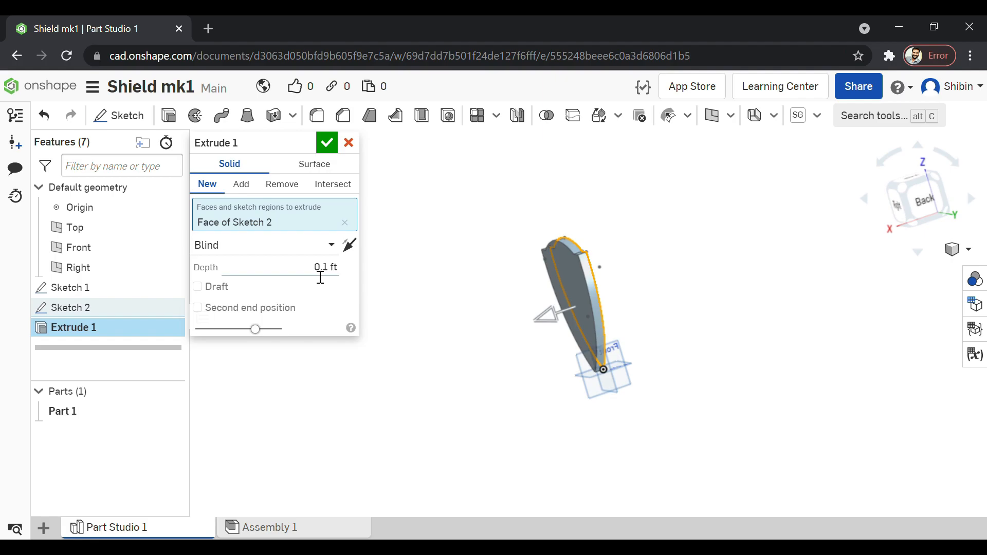
{"action": "left_click", "coordinate": [349, 153]}
{"action": "right_click_drag", "start_coordinate": [452, 309], "coordinate": [431, 300]}
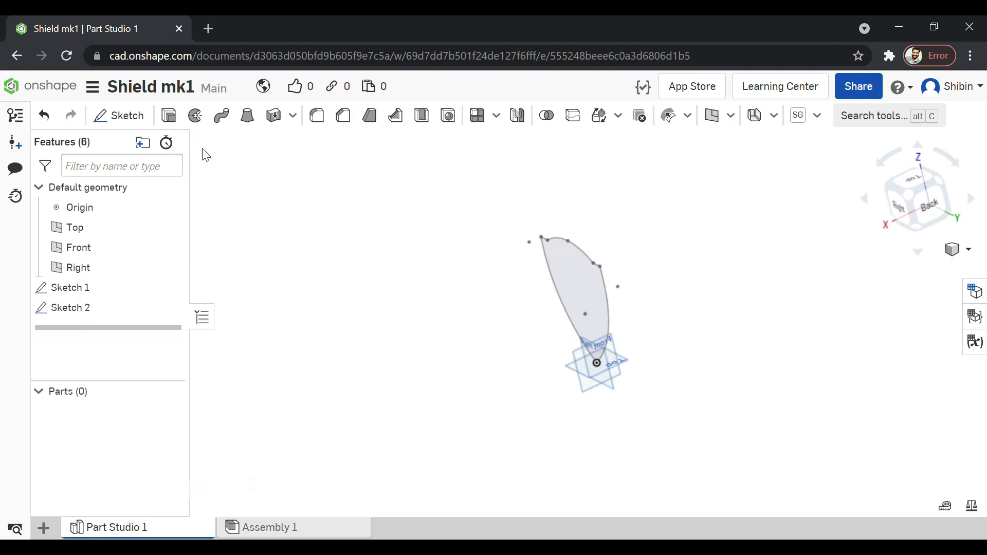
- Change the workspace's default length unit to millimetre
{"action": "left_click", "coordinate": [93, 95]}
{"action": "left_click", "coordinate": [145, 221]}
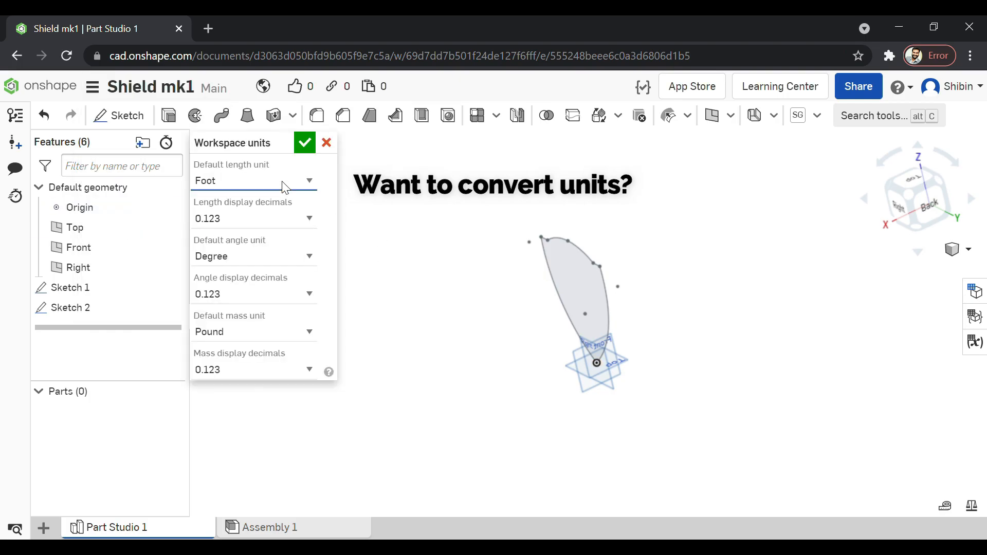
{"action": "left_click", "coordinate": [278, 250]}
{"action": "left_click", "coordinate": [303, 143]}
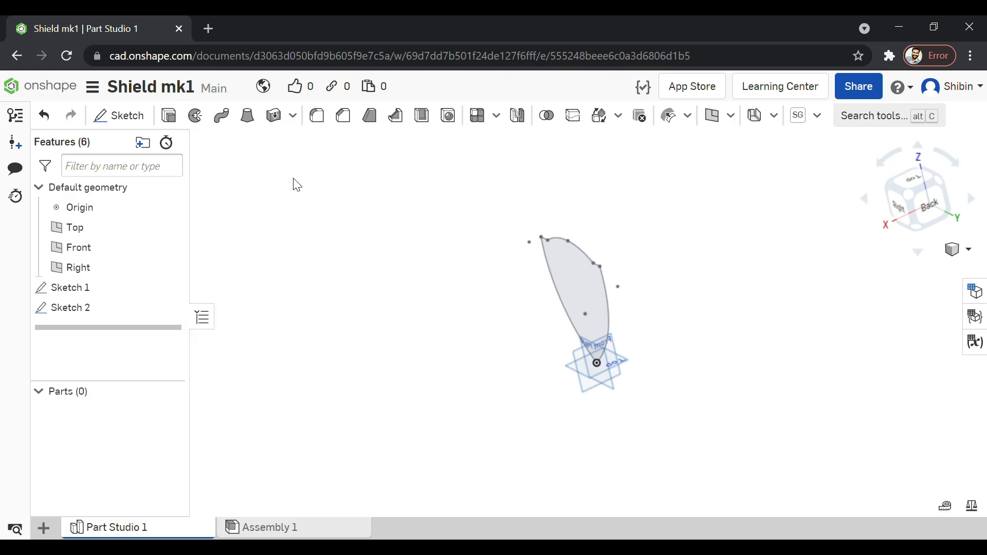
- Extrude the closed shield profile of Sketch 2 as a new solid with a blind depth of 25 mm
{"action": "left_click", "coordinate": [169, 115]}
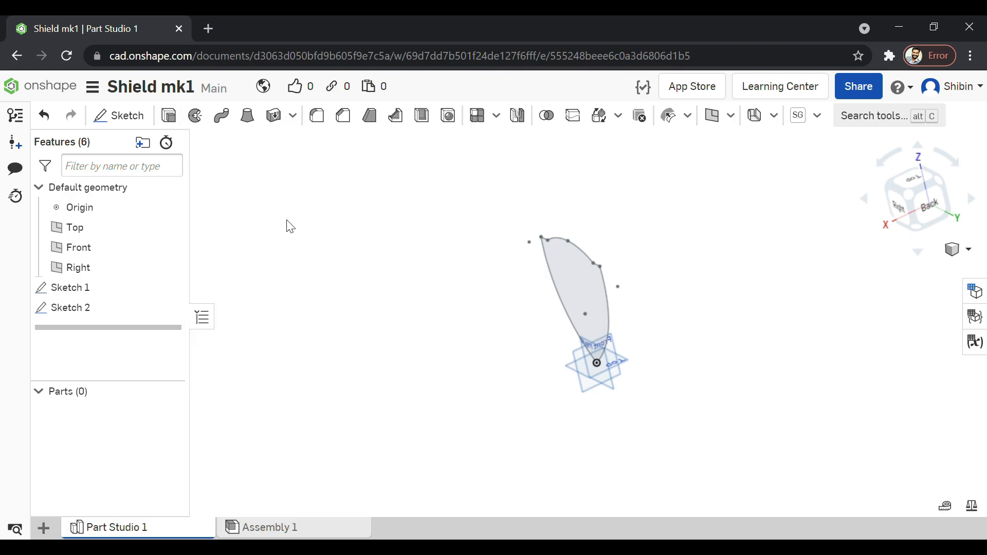
{"action": "right_click_drag", "start_coordinate": [574, 267], "coordinate": [662, 271]}
{"action": "left_click", "coordinate": [582, 260]}
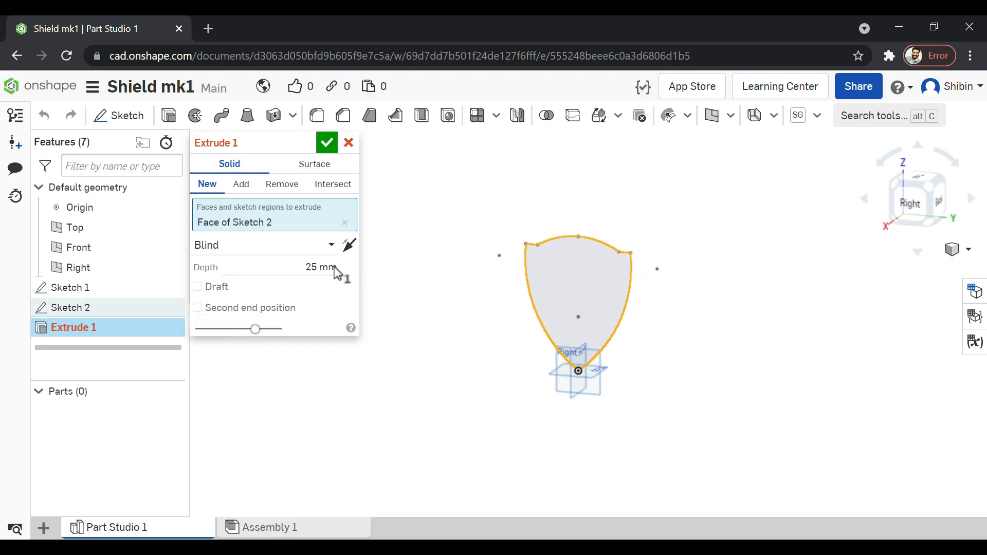
{"action": "left_click", "coordinate": [306, 275]}
{"action": "right_click_drag", "start_coordinate": [764, 336], "coordinate": [726, 368]}
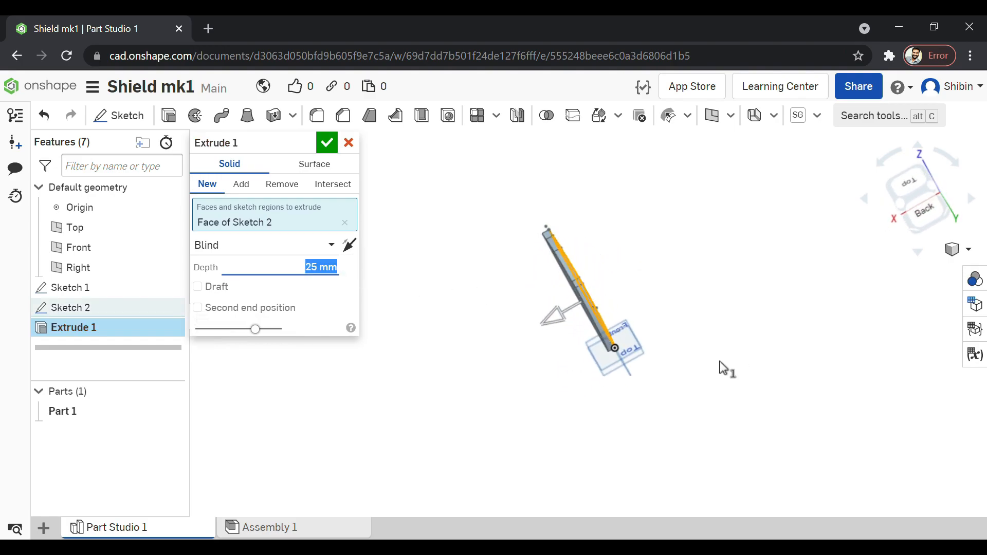
{"action": "left_click", "coordinate": [327, 143]}
- Fillet the two inner corner edges where the shield's curved upper rim meets its short shoulders with a 100 mm radius
{"action": "mouse_move", "coordinate": [703, 322]}
{"action": "right_mouse_down"}
{"action": "mouse_move", "coordinate": [773, 273]}
{"action": "mouse_move", "coordinate": [622, 308]}
{"action": "right_mouse_up"}
{"action": "right_click_drag", "start_coordinate": [888, 225], "coordinate": [903, 201]}
{"action": "left_click", "coordinate": [900, 195]}
{"action": "left_click", "coordinate": [915, 199]}
{"action": "right_click_drag", "start_coordinate": [740, 170], "coordinate": [716, 163]}
{"action": "scroll", "coordinate": [691, 175], "scroll_direction": "down", "scroll_amount": 5}
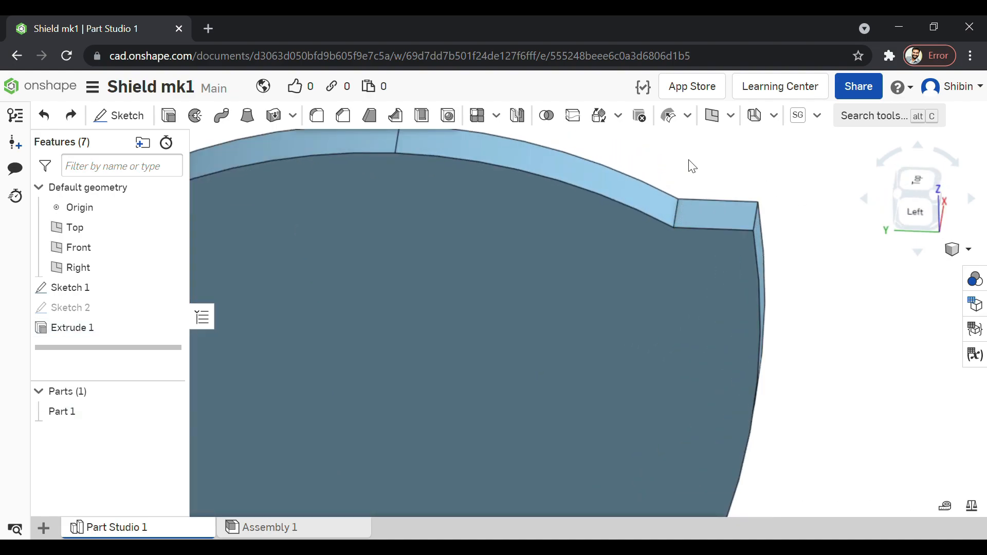
{"action": "left_click", "coordinate": [675, 208]}
{"action": "scroll", "coordinate": [740, 234], "scroll_direction": "up", "scroll_amount": 5}
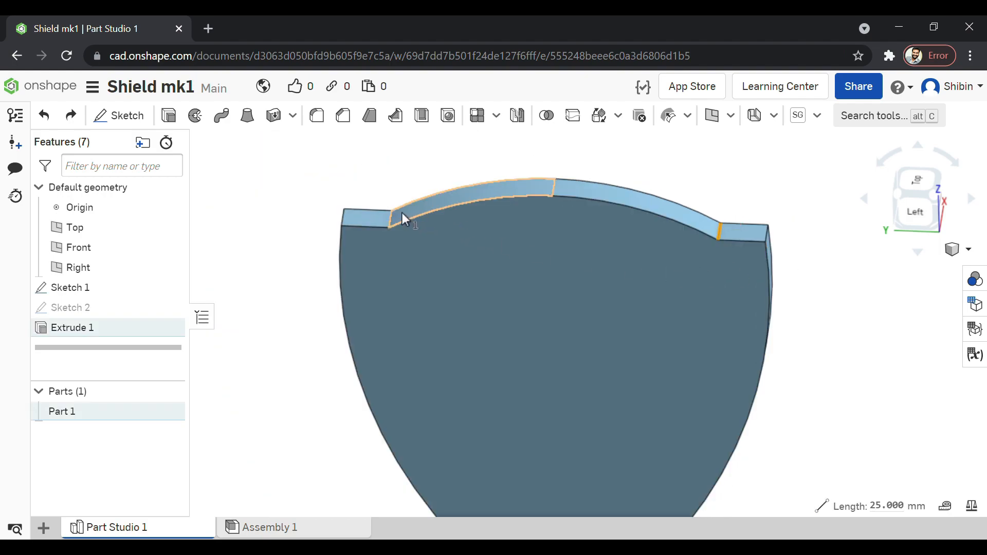
{"action": "scroll", "coordinate": [360, 220], "scroll_direction": "down", "scroll_amount": 6}
{"action": "left_click", "coordinate": [378, 233]}
{"action": "scroll", "coordinate": [379, 232], "scroll_direction": "up", "scroll_amount": 5}
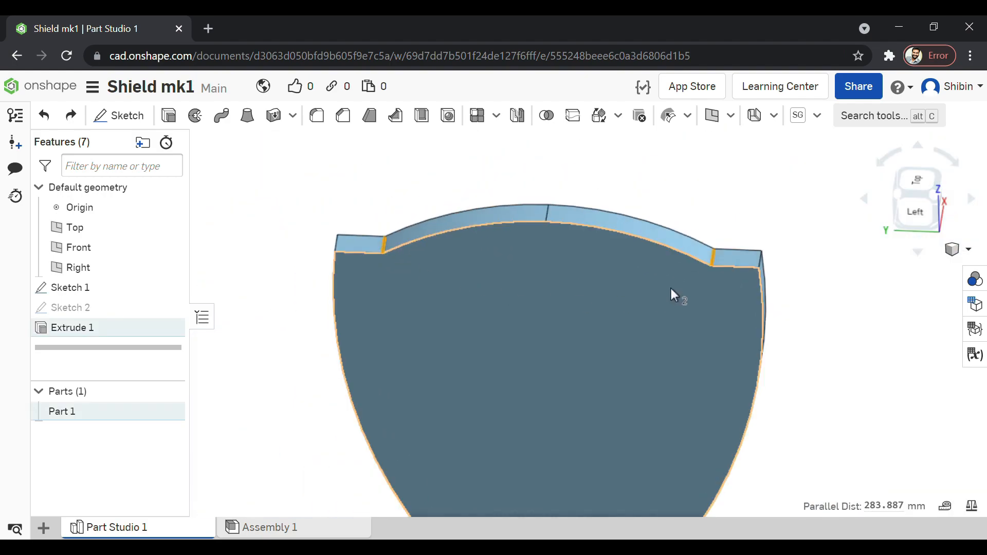
{"action": "left_click", "coordinate": [317, 116]}
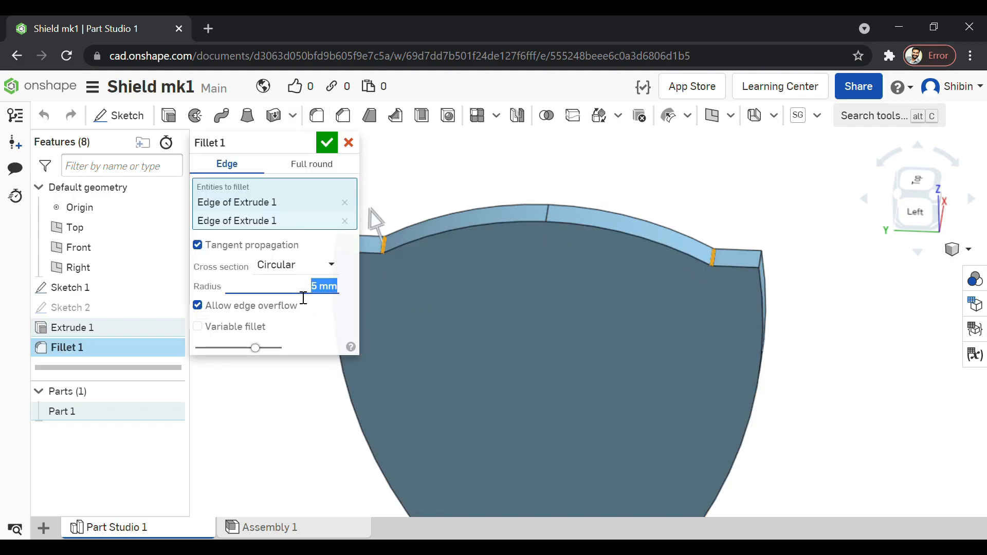
{"action": "left_click_drag", "start_coordinate": [374, 221], "coordinate": [370, 214]}
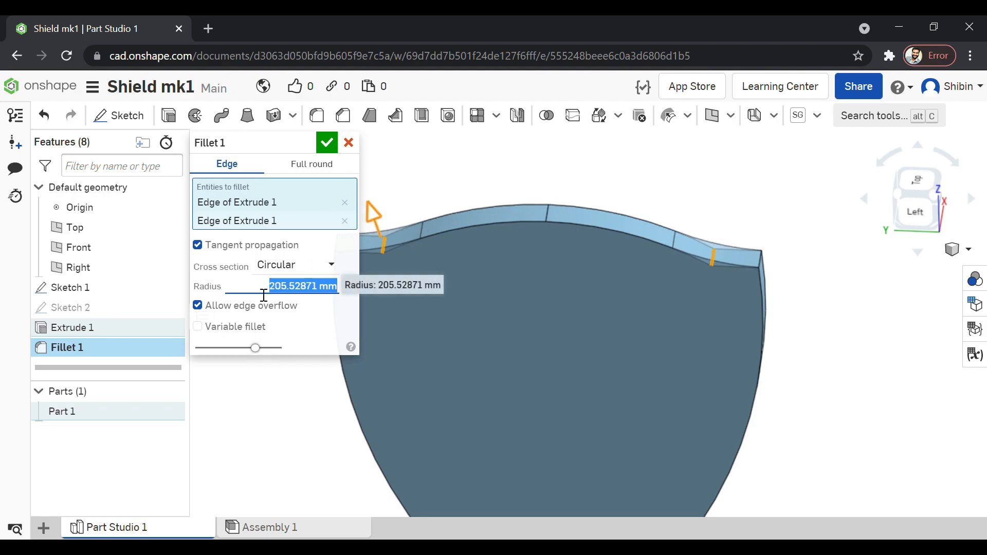
{"action": "type", "text": "100"}
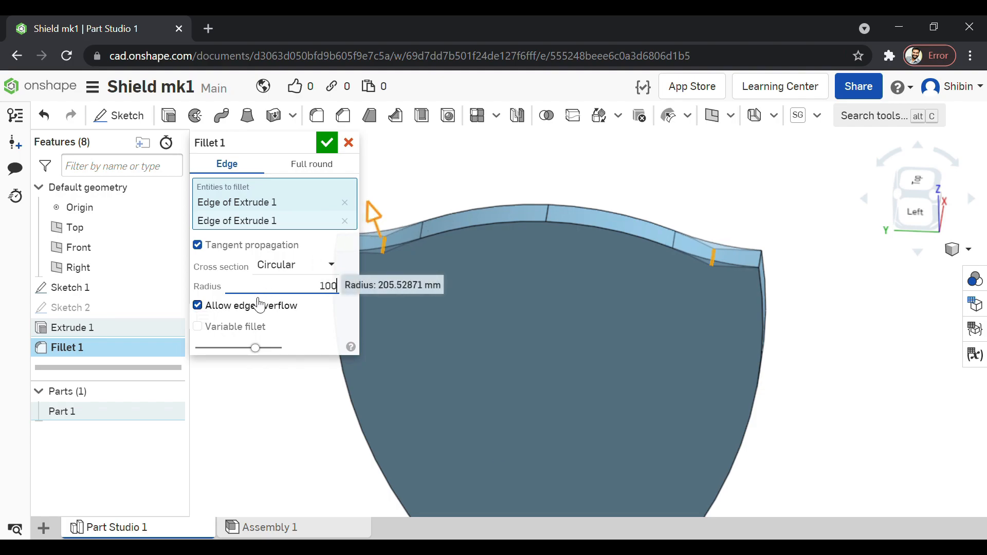
{"action": "key", "text": "Return"}
{"action": "key", "text": "Return"}
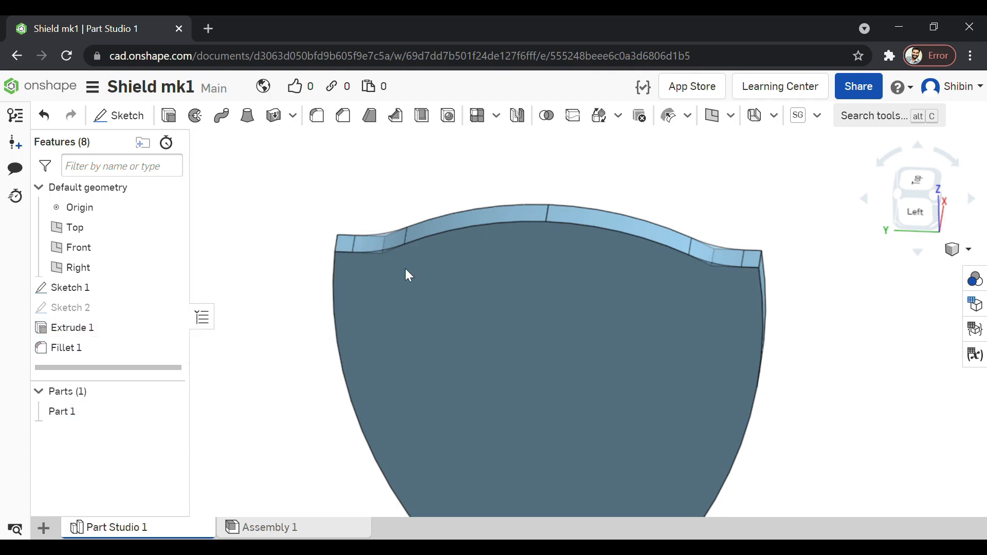
- Fillet the edge at the shield's pointed lower tip with a 20 mm radius
{"action": "left_click", "coordinate": [907, 214]}
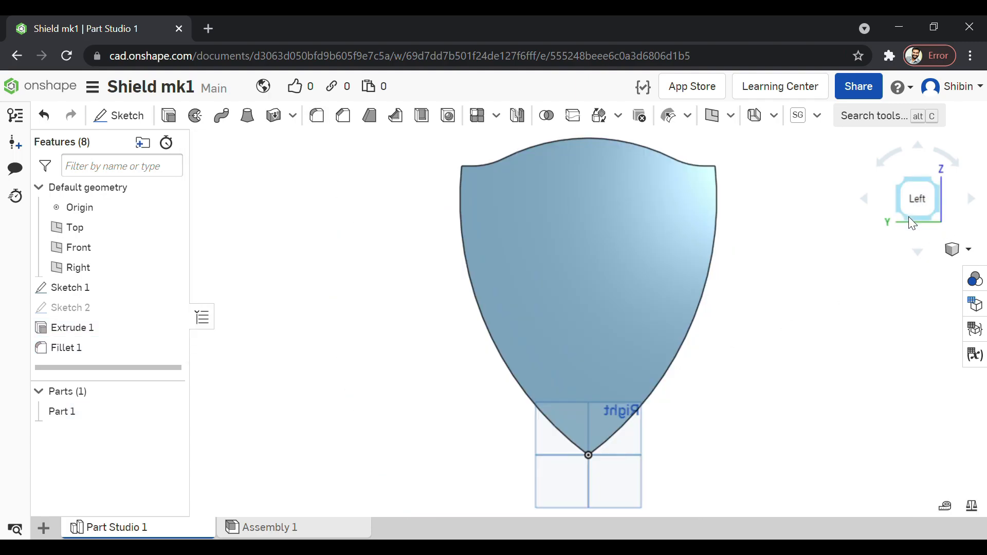
{"action": "right_click_drag", "start_coordinate": [639, 254], "coordinate": [802, 220]}
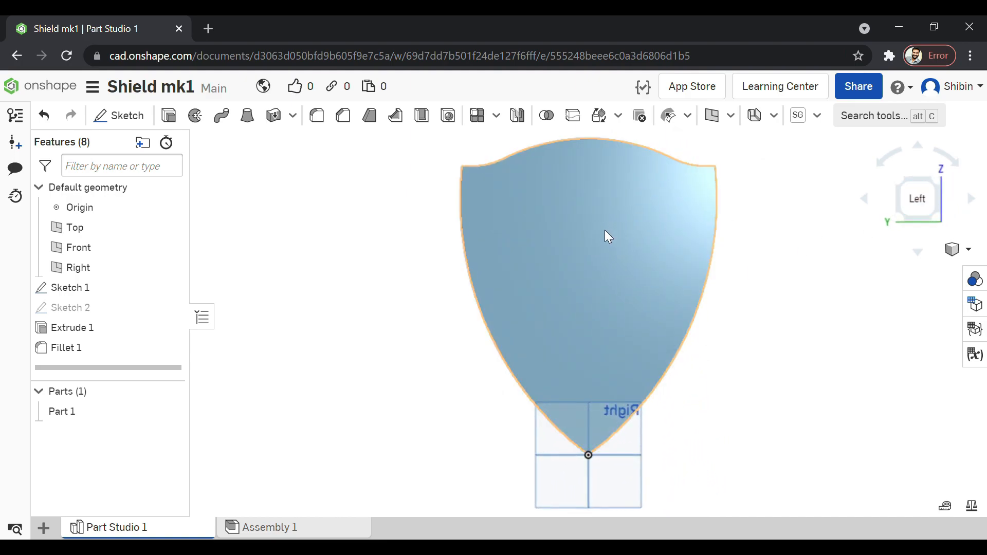
{"action": "right_click_drag", "start_coordinate": [594, 397], "coordinate": [605, 394]}
{"action": "scroll", "coordinate": [598, 445], "scroll_direction": "up", "scroll_amount": 5}
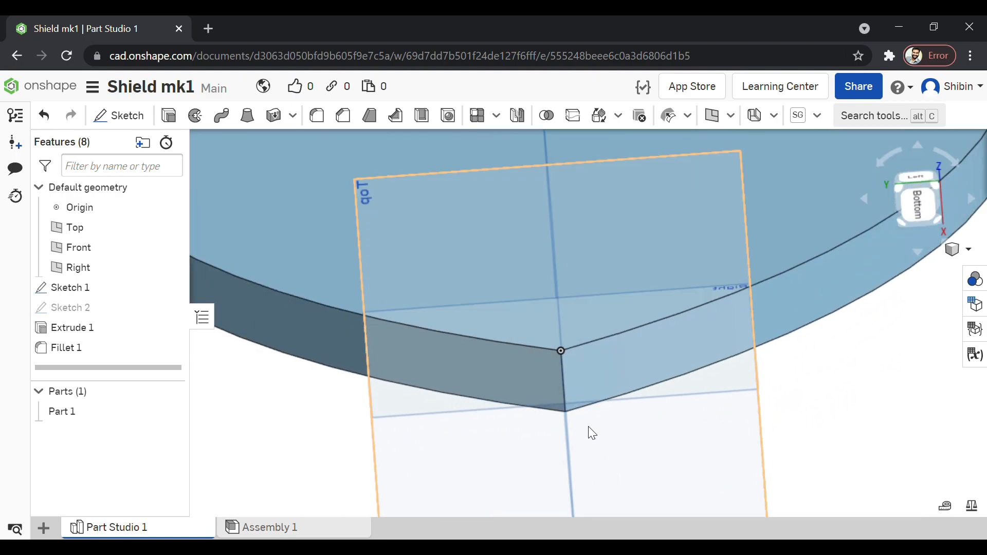
{"action": "left_click", "coordinate": [560, 373]}
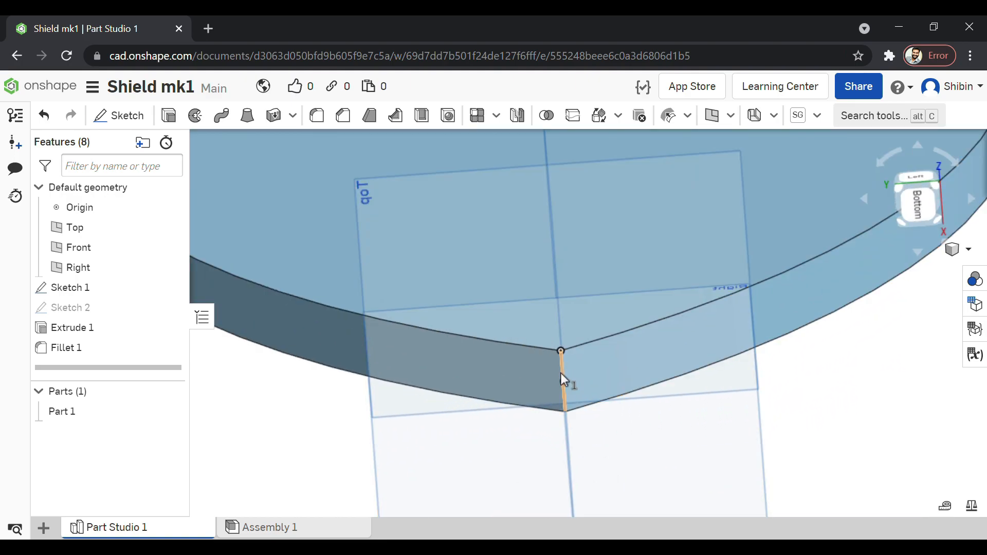
{"action": "left_click", "coordinate": [317, 115]}
{"action": "left_click", "coordinate": [923, 180]}
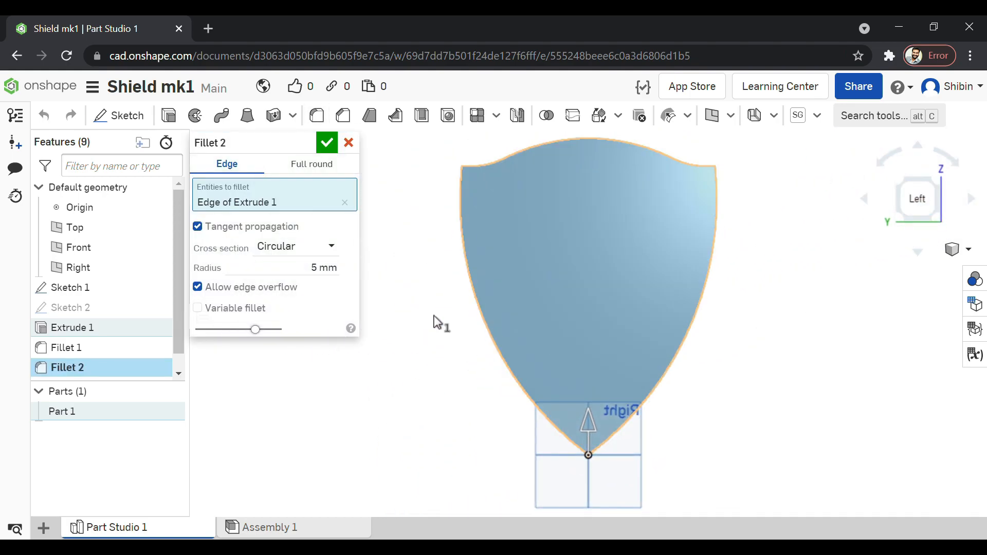
{"action": "left_click", "coordinate": [311, 278]}
{"action": "type", "text": "100"}
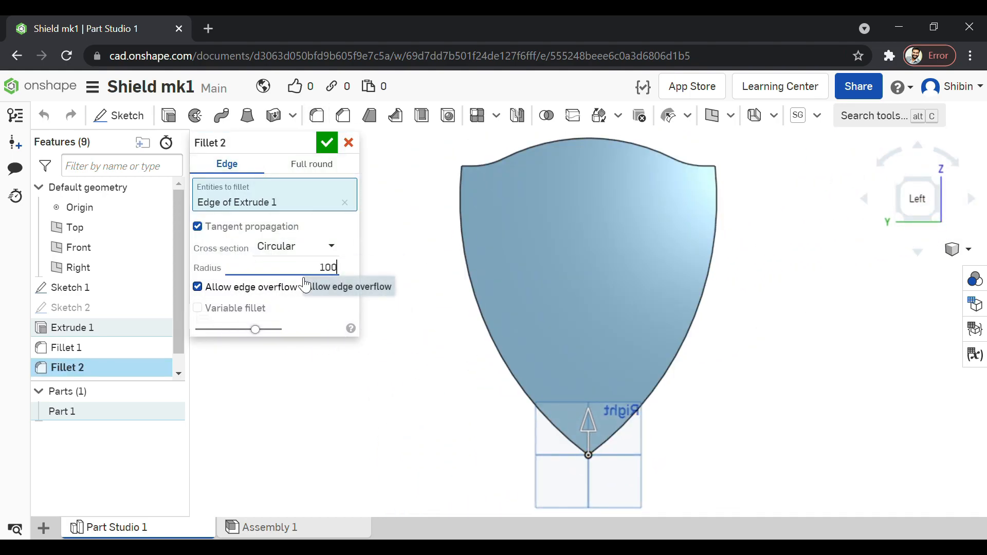
{"action": "key", "text": "Return"}
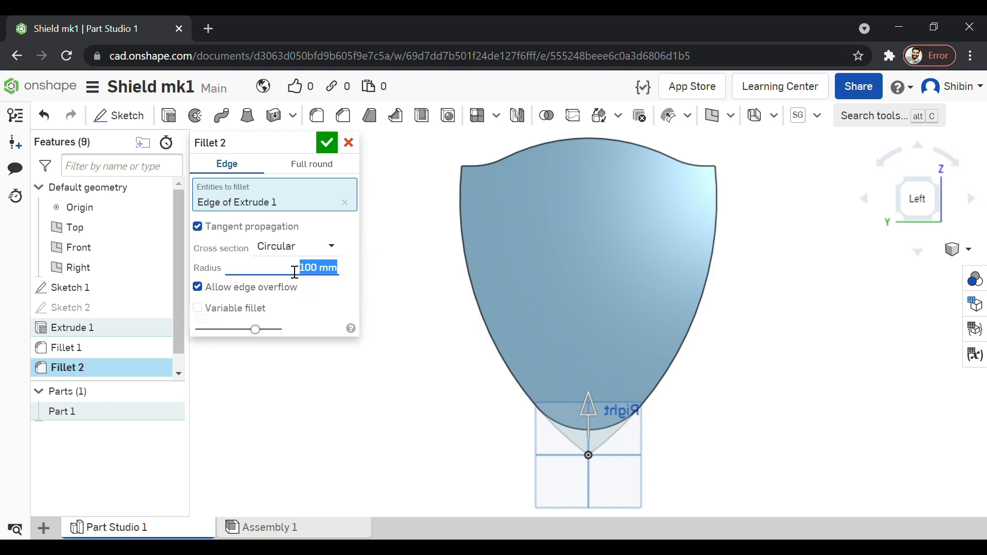
{"action": "type", "text": "20"}
{"action": "key", "text": "Return"}
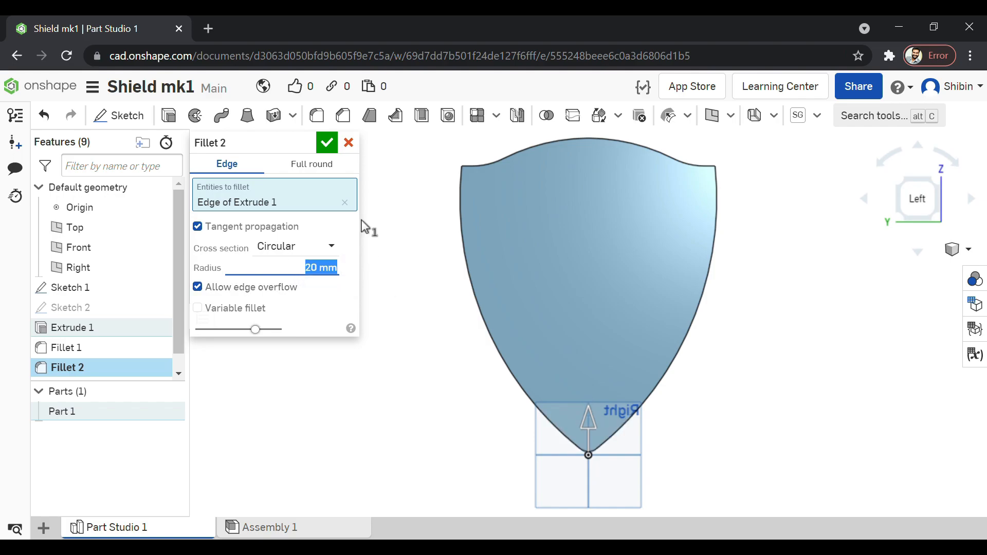
{"action": "left_click", "coordinate": [326, 142]}
- Create a second Part Studio in the document and open it
{"action": "scroll", "coordinate": [598, 241], "scroll_direction": "up", "scroll_amount": 5}
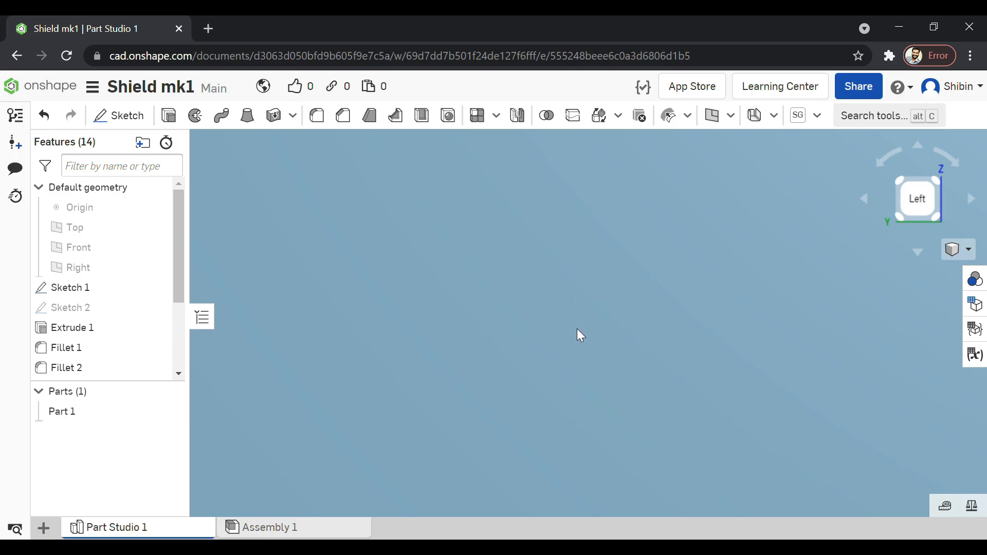
{"action": "left_click", "coordinate": [895, 198]}
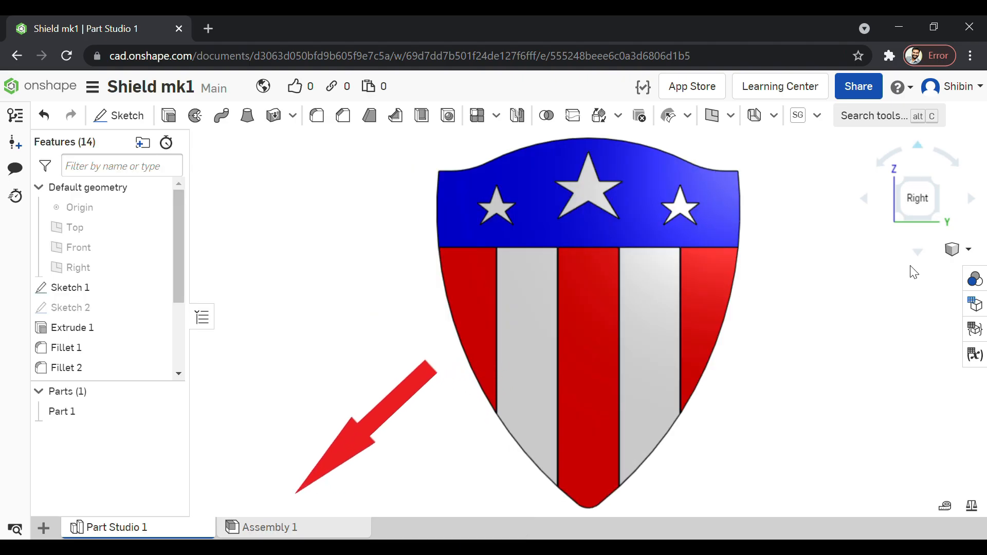
{"action": "left_click", "coordinate": [43, 528]}
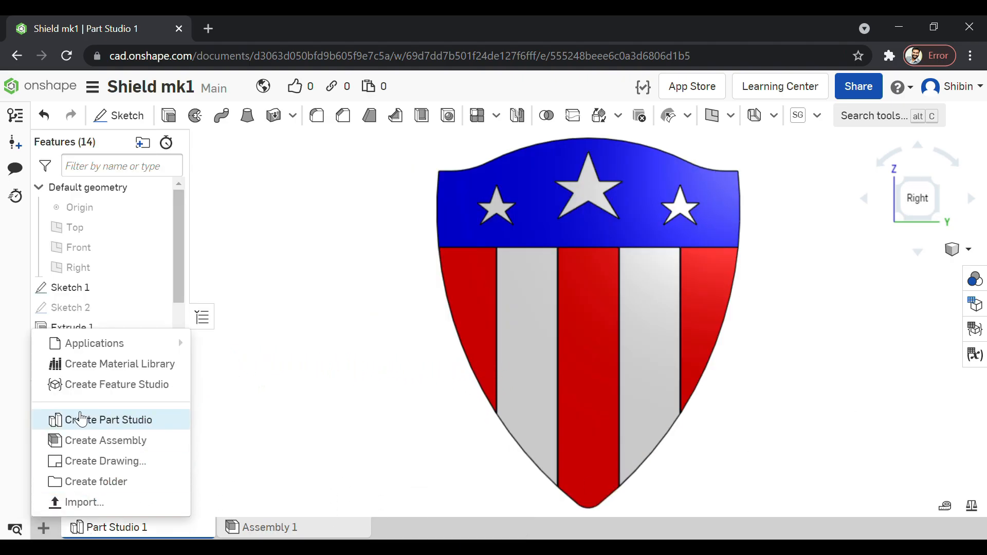
{"action": "left_click", "coordinate": [106, 428]}
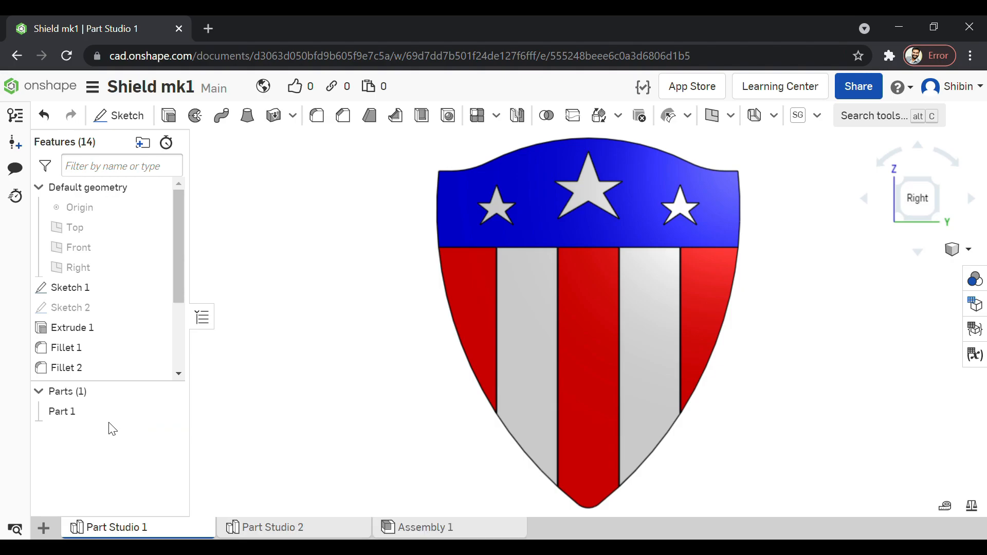
{"action": "left_click", "coordinate": [283, 527]}
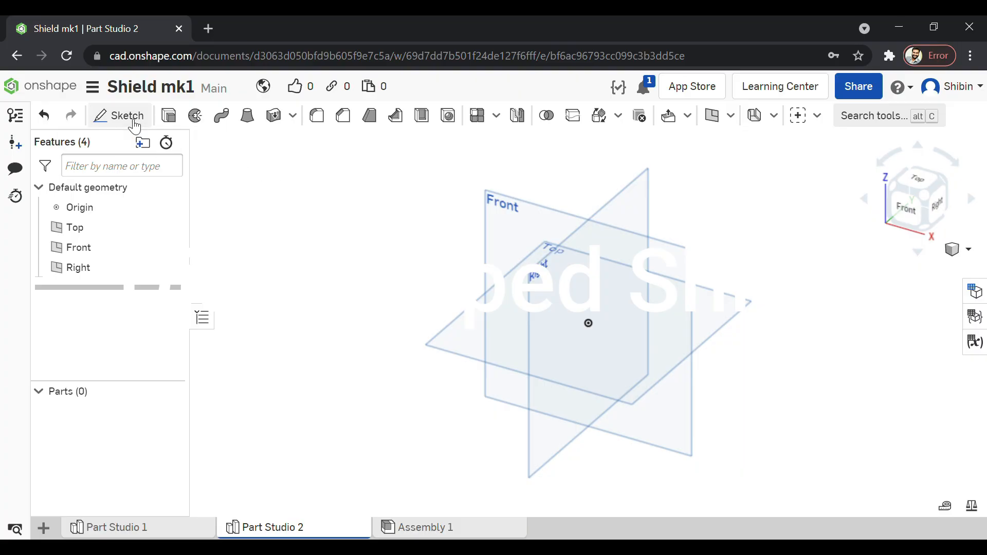
- Start a sketch on the Right plane and draw a circle about 302 mm in diameter centred on the origin
{"action": "left_click", "coordinate": [133, 122]}
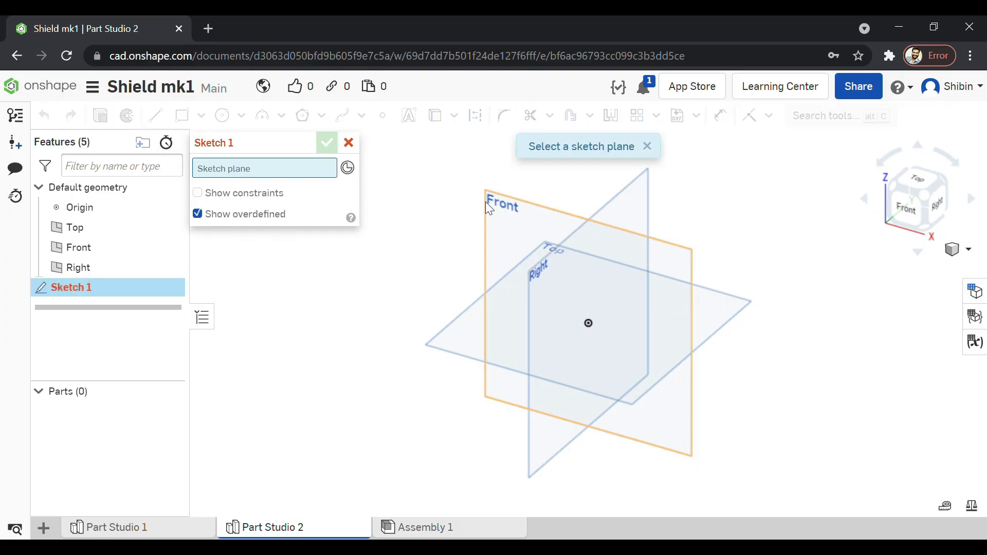
{"action": "left_click", "coordinate": [634, 204]}
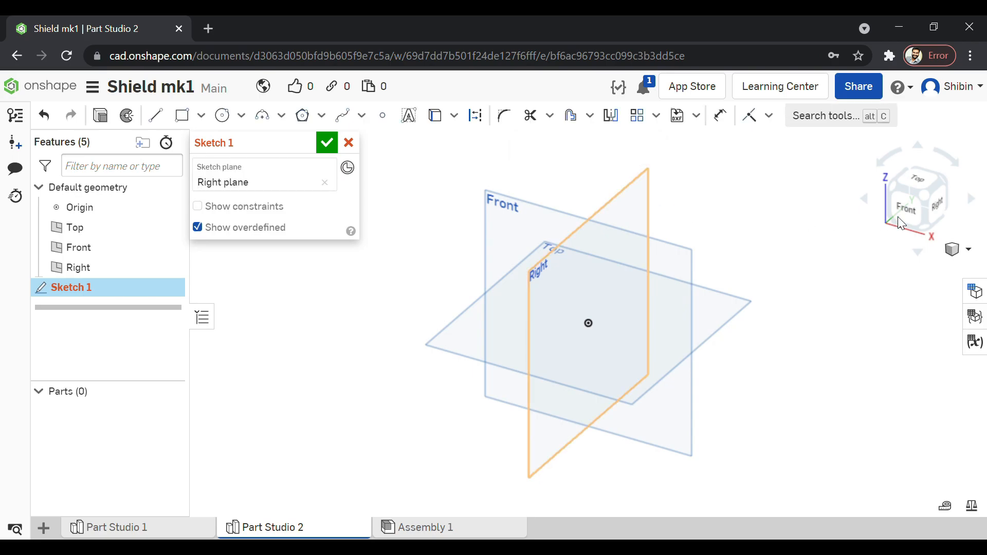
{"action": "left_click", "coordinate": [942, 203]}
{"action": "scroll", "coordinate": [581, 310], "scroll_direction": "down", "scroll_amount": 5}
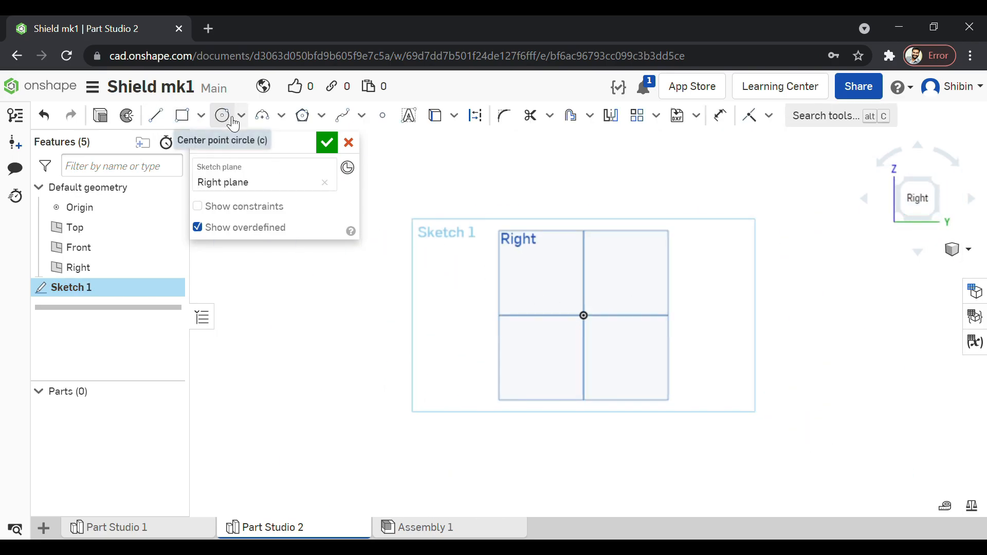
{"action": "left_click", "coordinate": [226, 119]}
{"action": "left_click", "coordinate": [588, 321]}
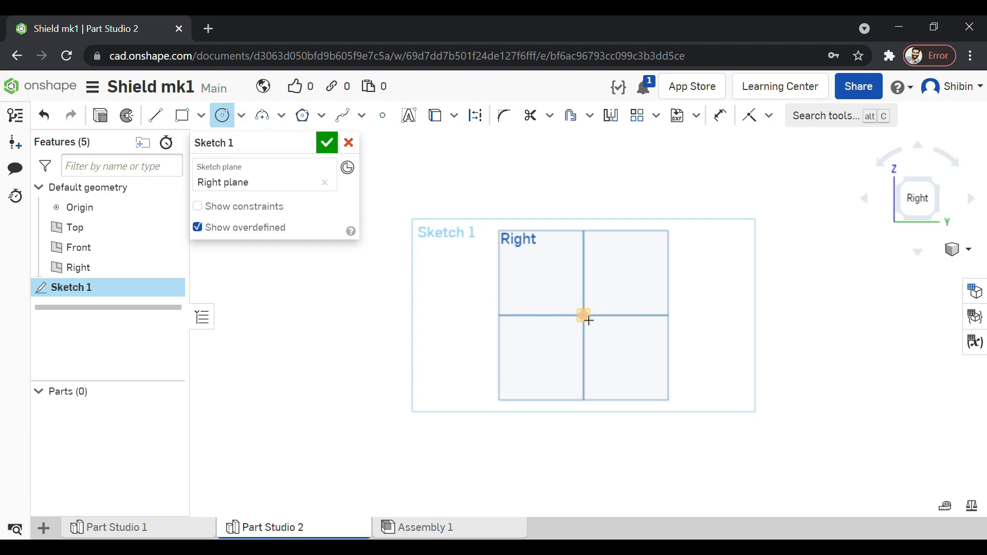
{"action": "left_click", "coordinate": [481, 190]}
{"action": "scroll", "coordinate": [523, 377], "scroll_direction": "down", "scroll_amount": 2}
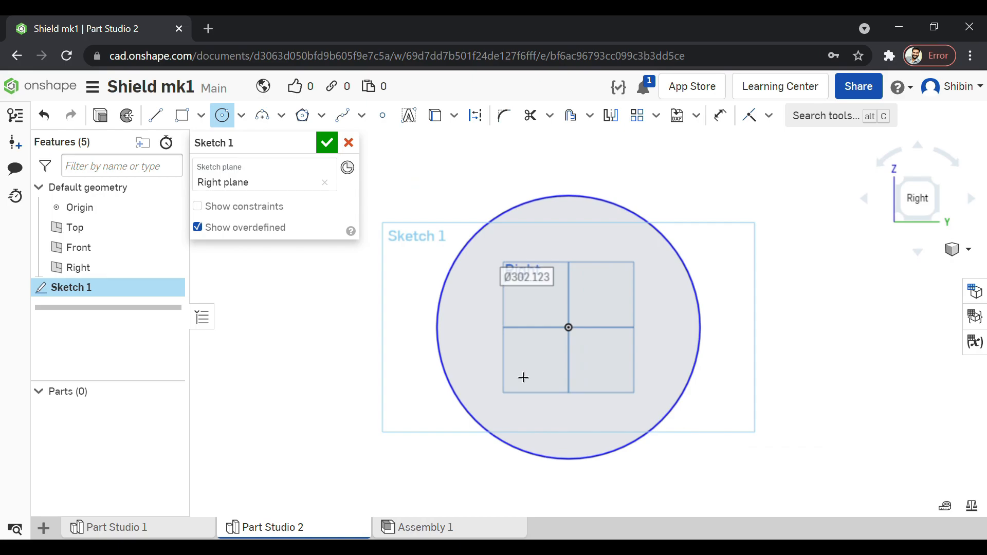
- Dimension the circle's diameter as 600 mm
{"action": "left_click", "coordinate": [721, 115]}
{"action": "left_click", "coordinate": [687, 257]}
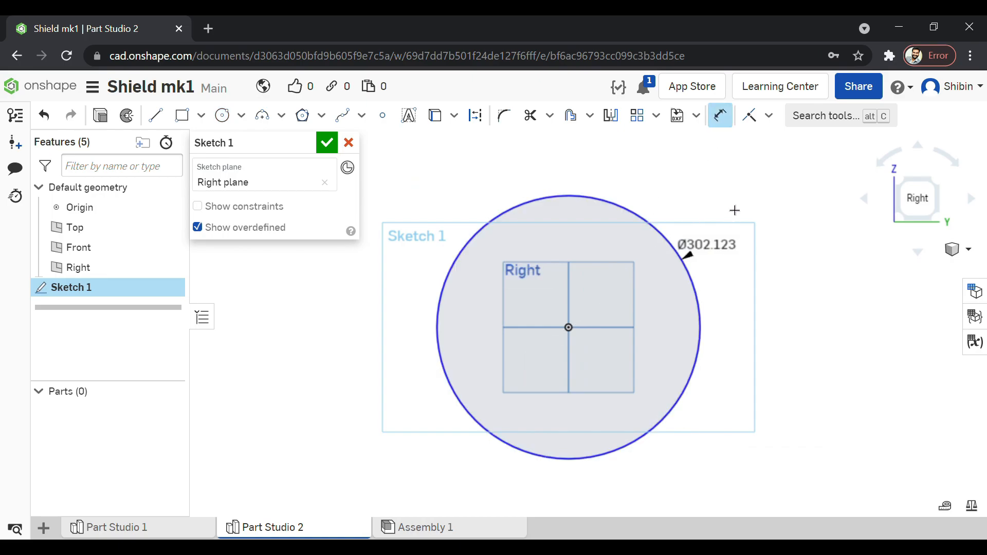
{"action": "left_click", "coordinate": [743, 191]}
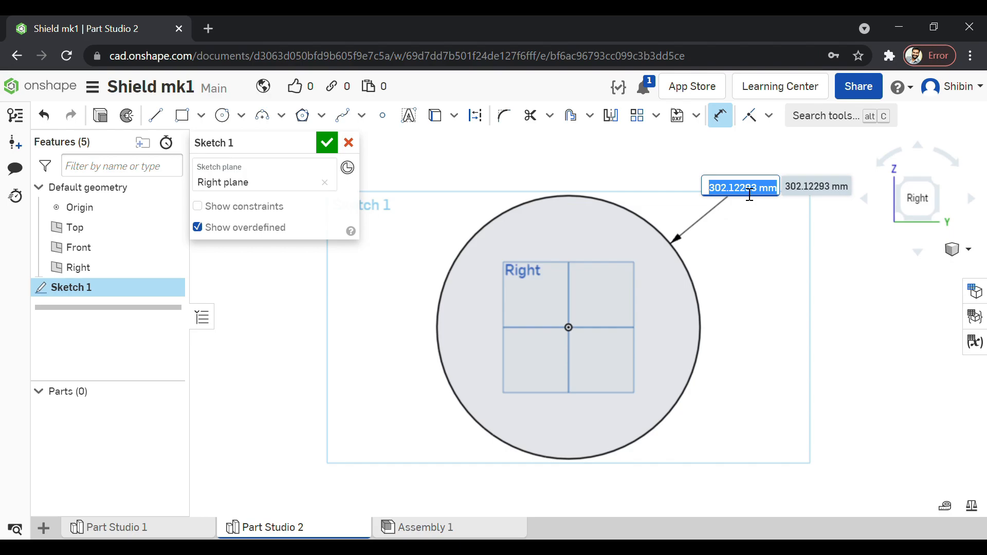
{"action": "type", "text": "600"}
{"action": "key", "text": "Return"}
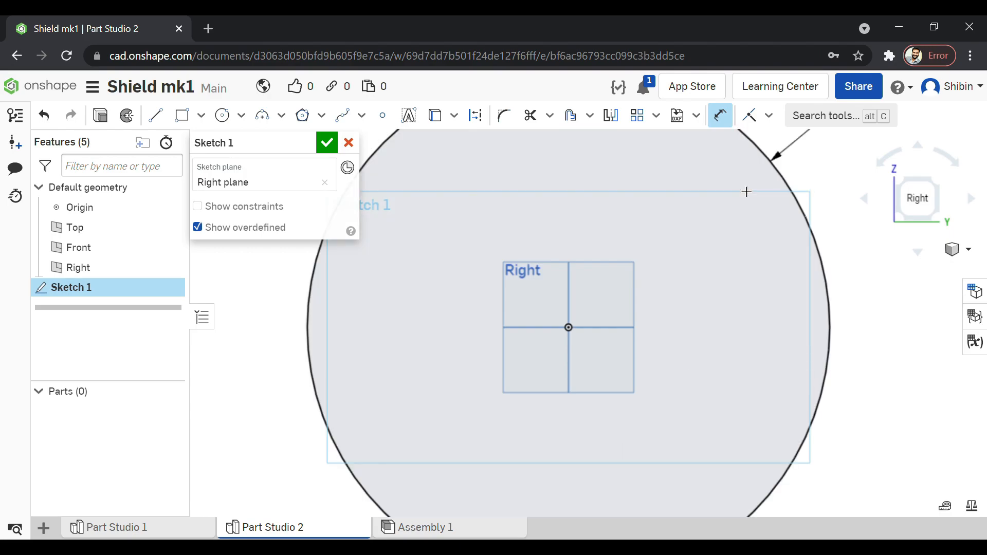
{"action": "scroll", "coordinate": [628, 342], "scroll_direction": "down", "scroll_amount": 3}
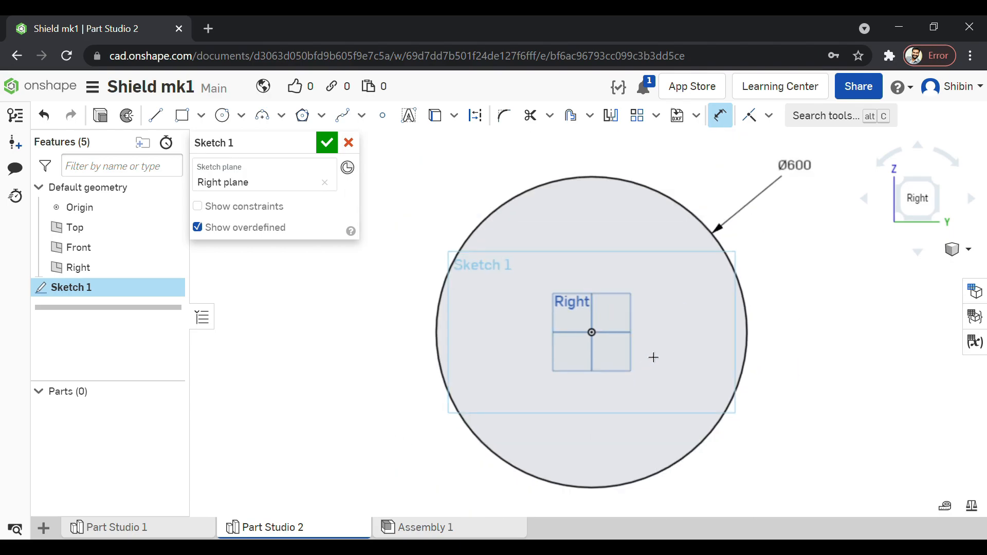
- Sketch a horizontal line about 165 mm long crossing the circle's left side, and a vertical line from its inner end up past the circle
{"action": "left_click", "coordinate": [163, 126]}
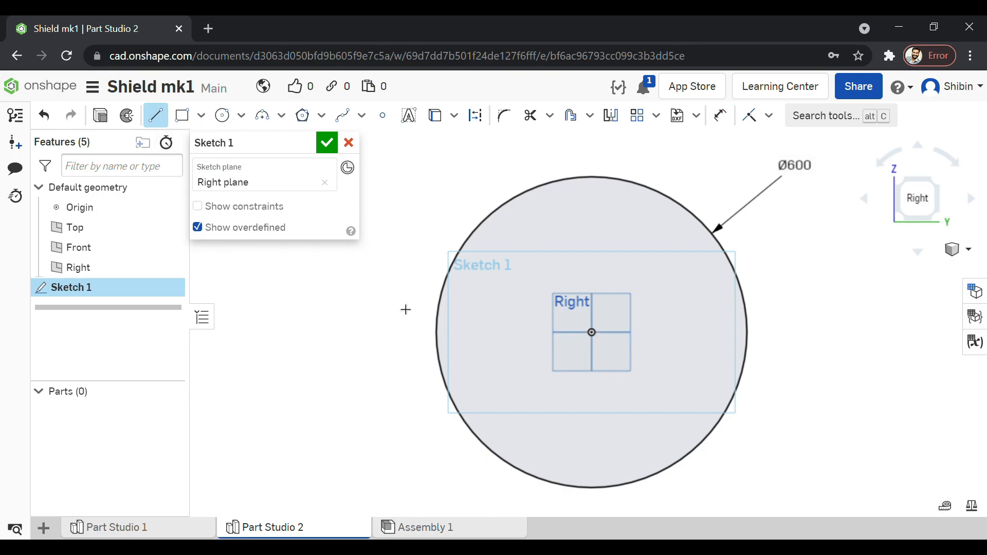
{"action": "left_click", "coordinate": [407, 332]}
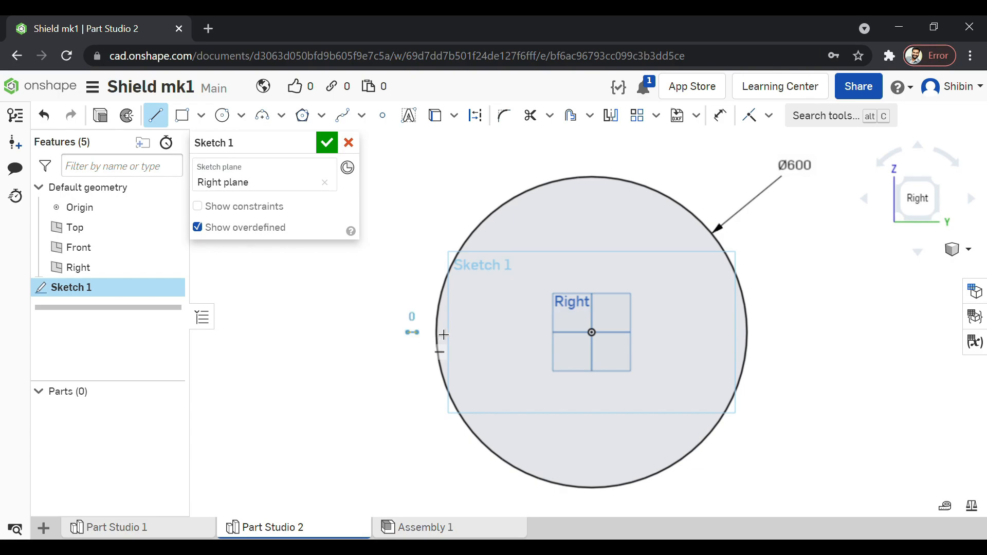
{"action": "left_click", "coordinate": [495, 333]}
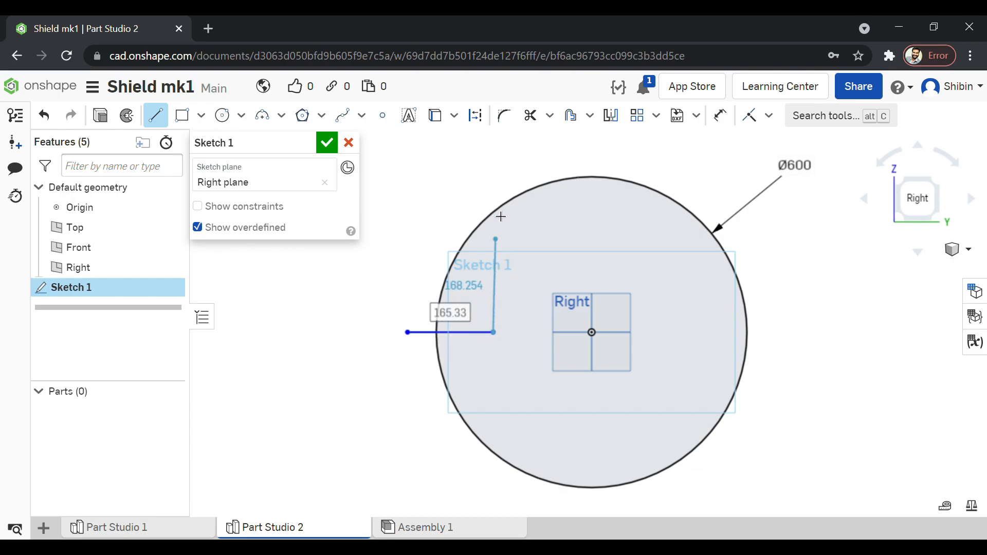
{"action": "left_click", "coordinate": [494, 168]}
- Trim the circle down to the upper-left arc between the horizontal and vertical lines
{"action": "left_click", "coordinate": [530, 118]}
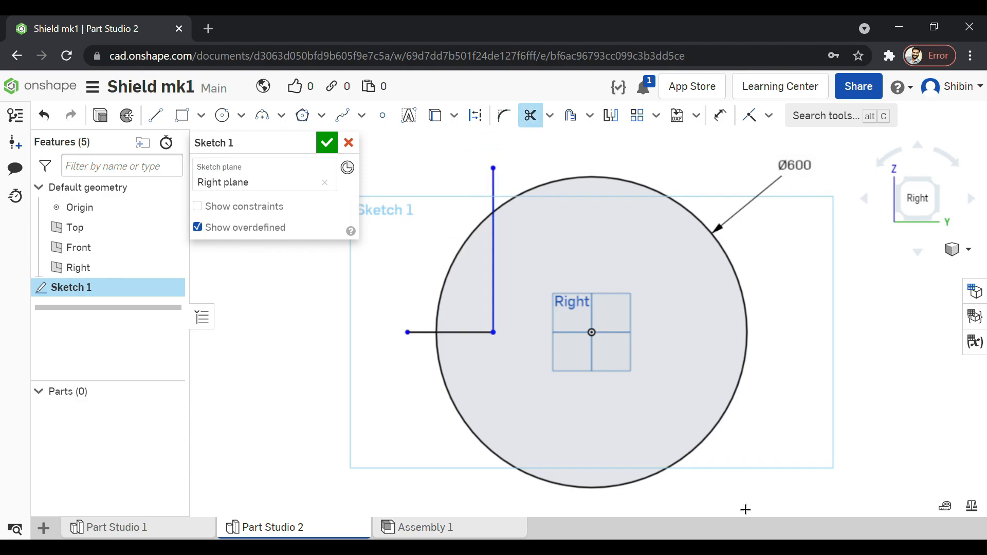
{"action": "left_click", "coordinate": [589, 187]}
{"action": "scroll", "coordinate": [424, 282], "scroll_direction": "up", "scroll_amount": 5}
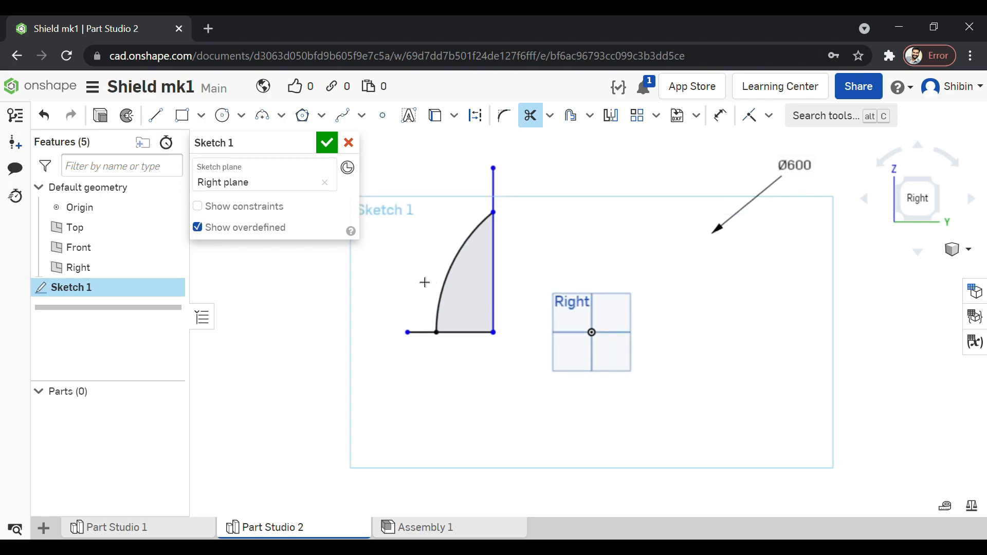
- Offset the remaining arc inward, towards the origin, by 8 mm
{"action": "scroll", "coordinate": [489, 488], "scroll_direction": "down", "scroll_amount": 3}
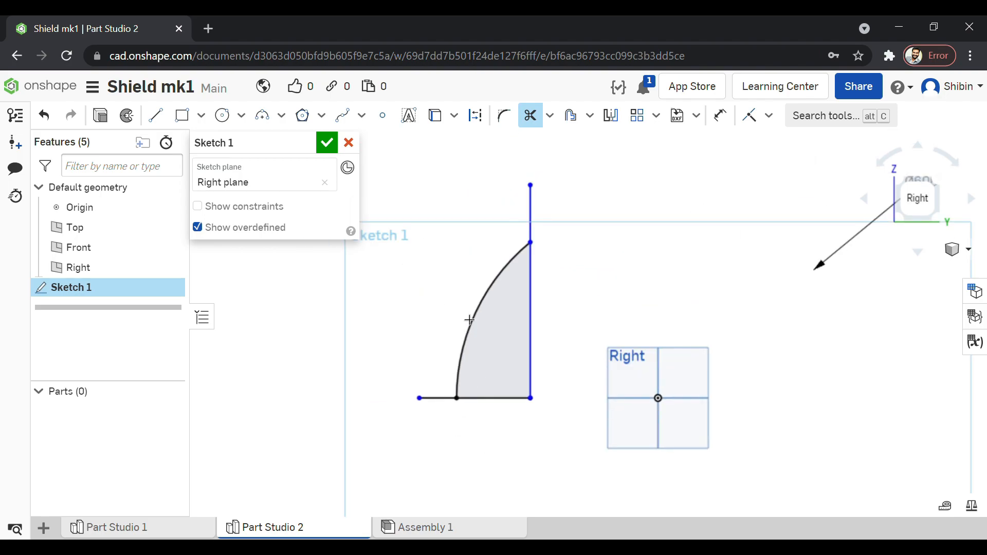
{"action": "scroll", "coordinate": [466, 303], "scroll_direction": "up", "scroll_amount": 3}
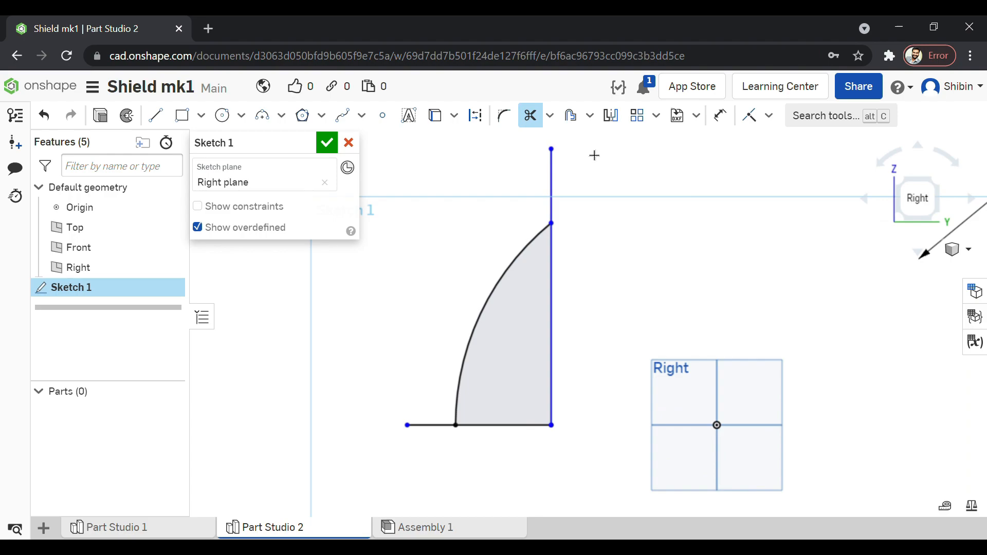
{"action": "left_click", "coordinate": [570, 116]}
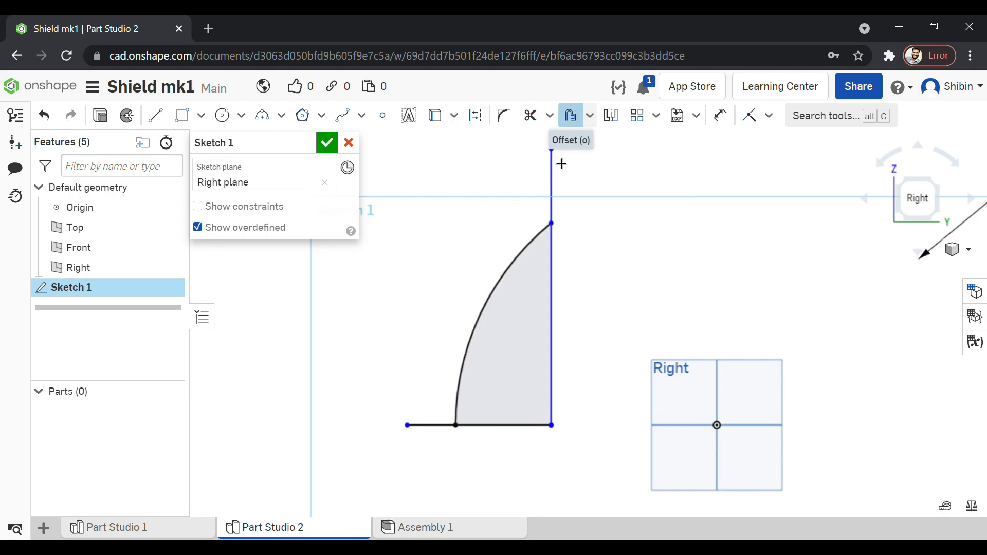
{"action": "left_click", "coordinate": [513, 272]}
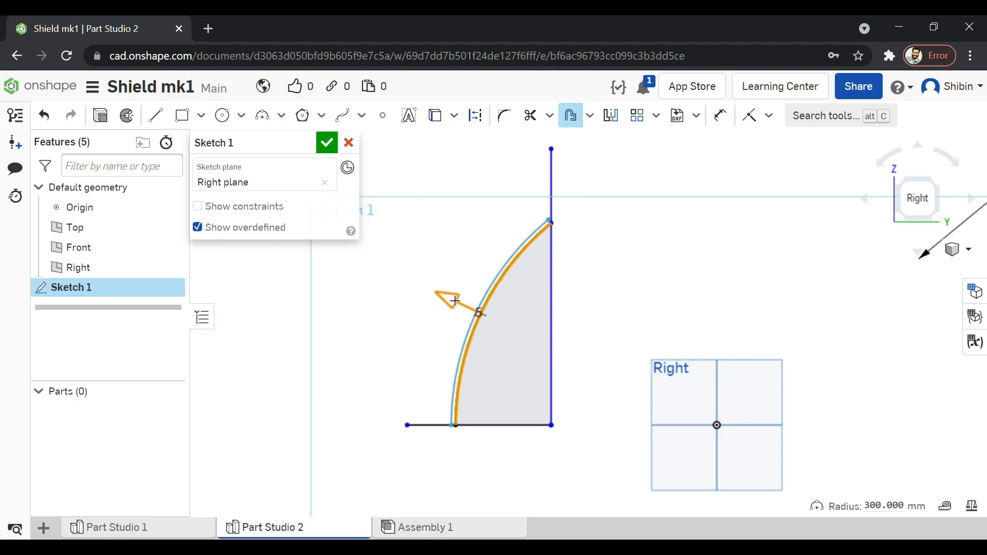
{"action": "mouse_move", "coordinate": [452, 302]}
{"action": "left_mouse_down"}
{"action": "mouse_move", "coordinate": [434, 288]}
{"action": "mouse_move", "coordinate": [480, 311]}
{"action": "mouse_move", "coordinate": [468, 304]}
{"action": "left_mouse_up"}
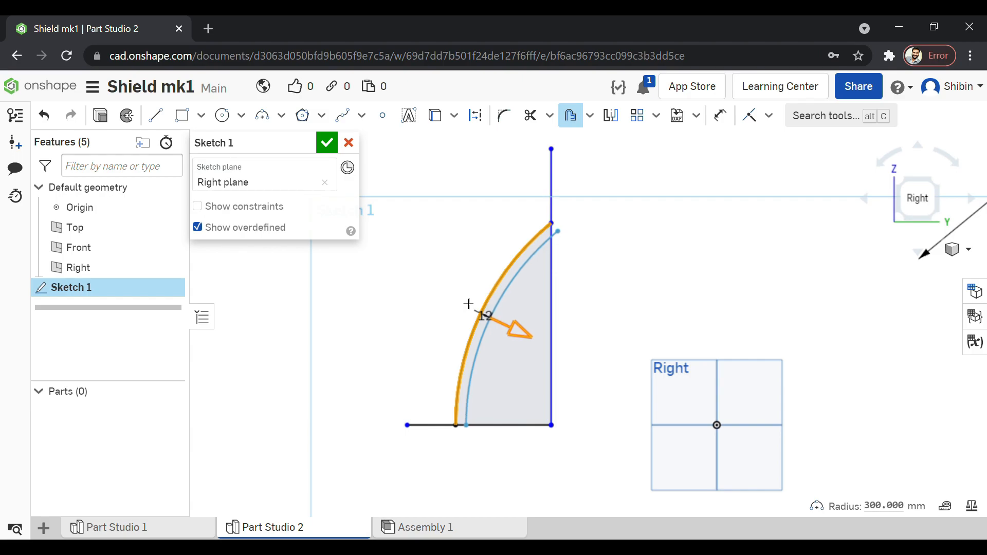
{"action": "left_click", "coordinate": [397, 309]}
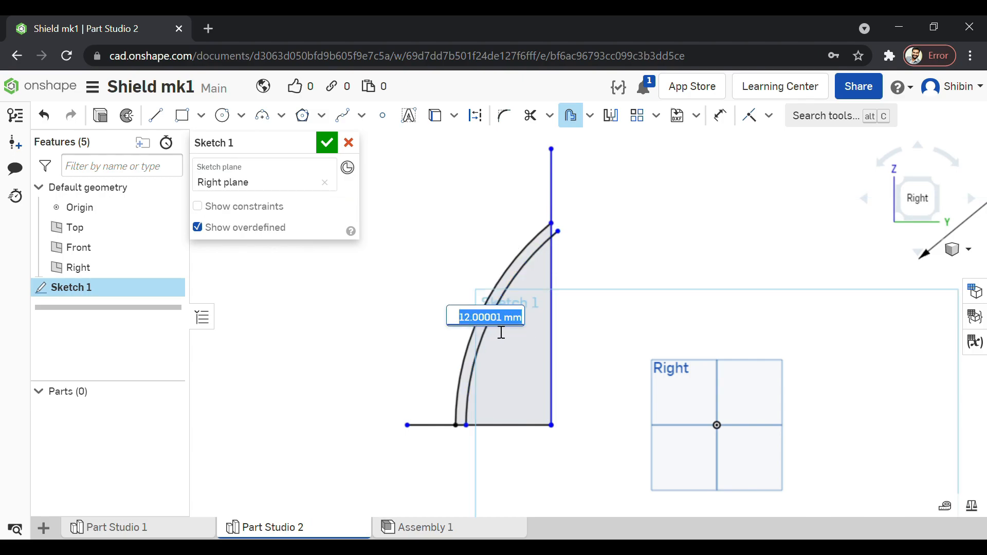
{"action": "type", "text": "8"}
{"action": "key", "text": "Return"}
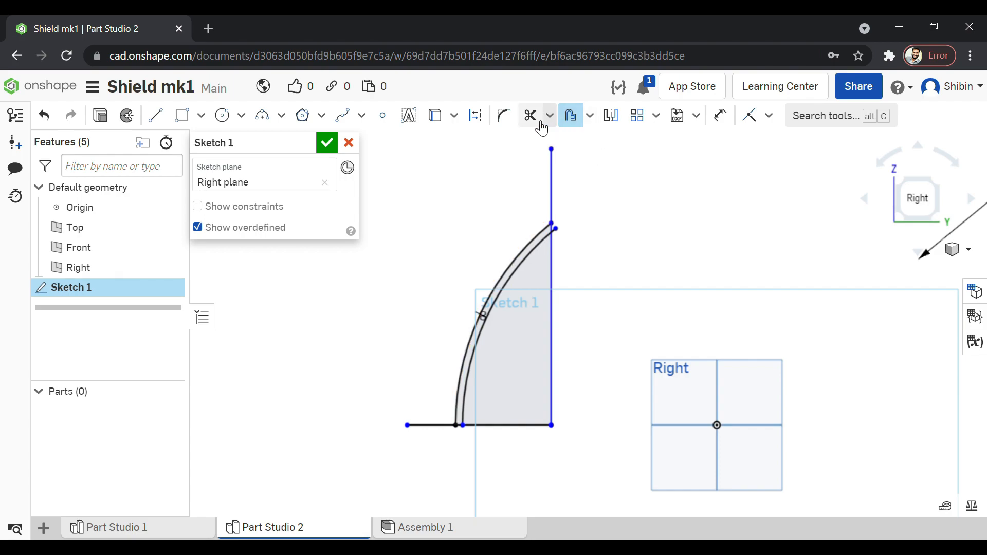
- Set the offset distance between the two arcs to 6 mm
{"action": "left_click", "coordinate": [578, 124]}
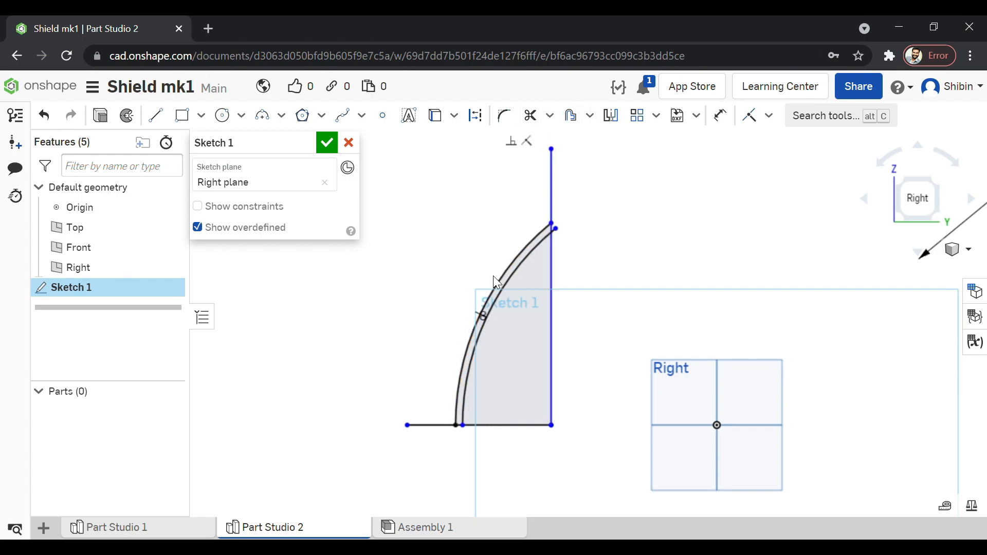
{"action": "double_click", "coordinate": [483, 317]}
{"action": "type", "text": "6"}
{"action": "key", "text": "Return"}
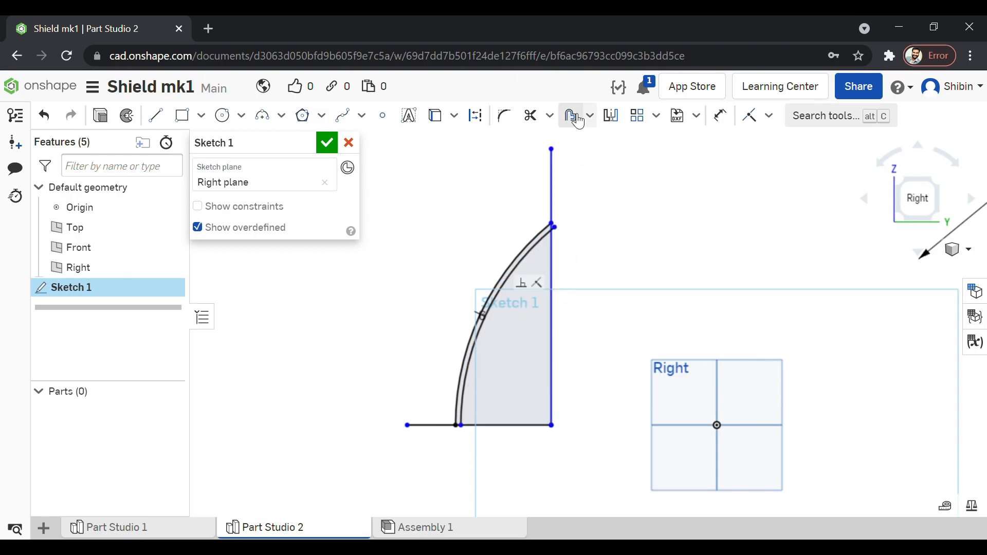
- Trim the vertical and horizontal lines and the arc overhang outside the thin curved band, leaving a closed profile
{"action": "left_click", "coordinate": [530, 115]}
{"action": "left_click", "coordinate": [555, 257]}
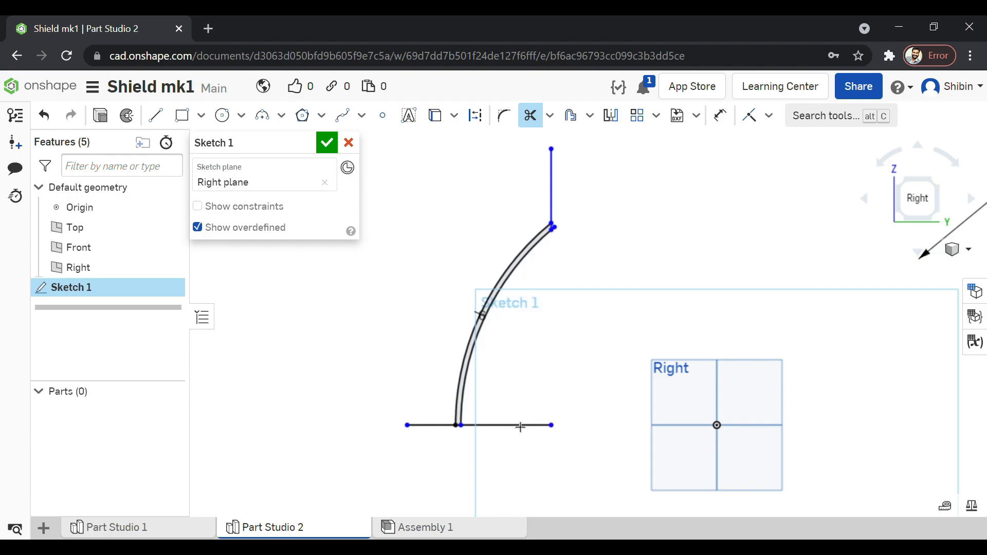
{"action": "left_click", "coordinate": [506, 431]}
{"action": "left_click", "coordinate": [433, 426]}
{"action": "left_click", "coordinate": [552, 220]}
{"action": "scroll", "coordinate": [557, 229], "scroll_direction": "down", "scroll_amount": 3}
{"action": "scroll", "coordinate": [555, 231], "scroll_direction": "up", "scroll_amount": 10}
{"action": "left_click", "coordinate": [552, 238]}
{"action": "scroll", "coordinate": [586, 212], "scroll_direction": "down", "scroll_amount": 6}
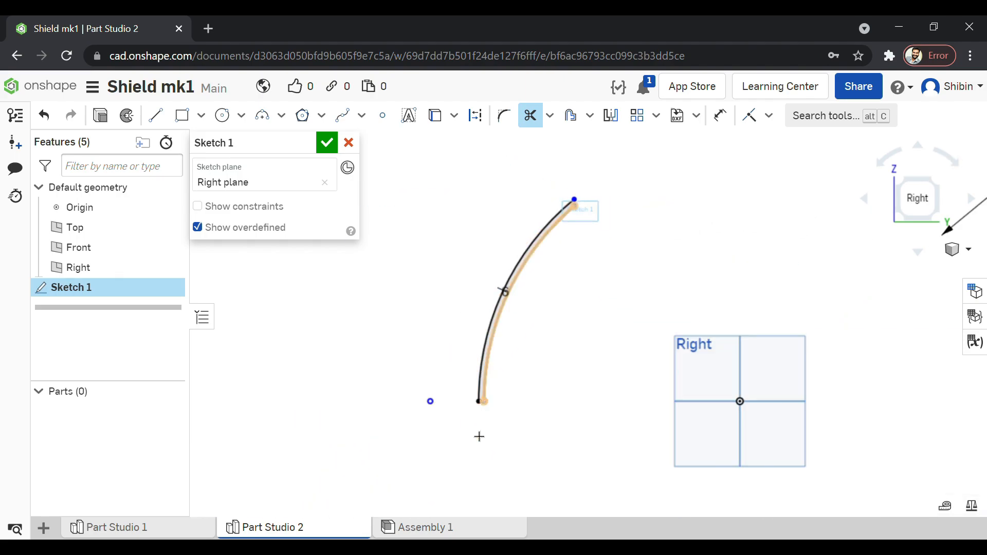
{"action": "scroll", "coordinate": [477, 440], "scroll_direction": "up", "scroll_amount": 4}
{"action": "scroll", "coordinate": [478, 434], "scroll_direction": "down", "scroll_amount": 2}
{"action": "scroll", "coordinate": [569, 341], "scroll_direction": "down", "scroll_amount": 2}
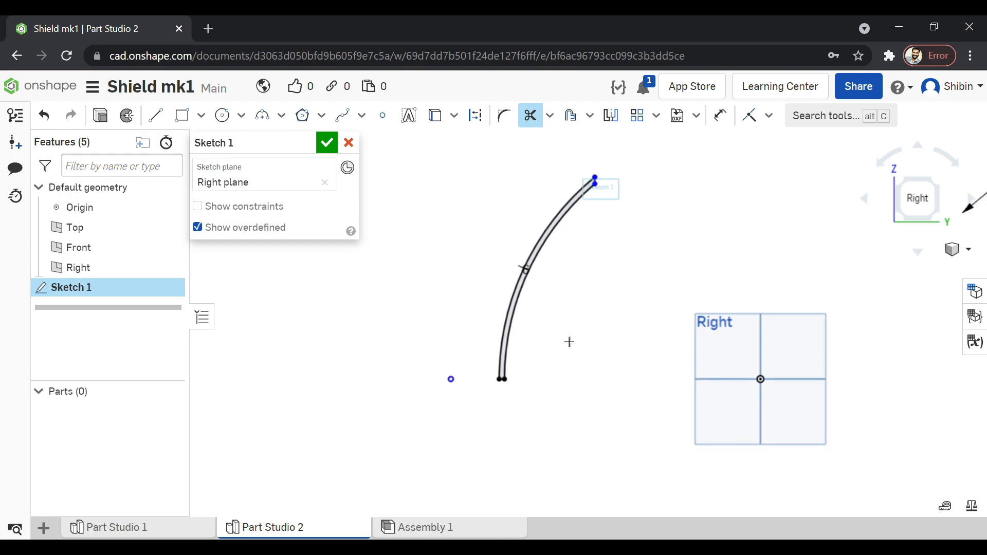
- Revolve the curved band a full turn about its short lower edge as a new solid
{"action": "left_click", "coordinate": [129, 118]}
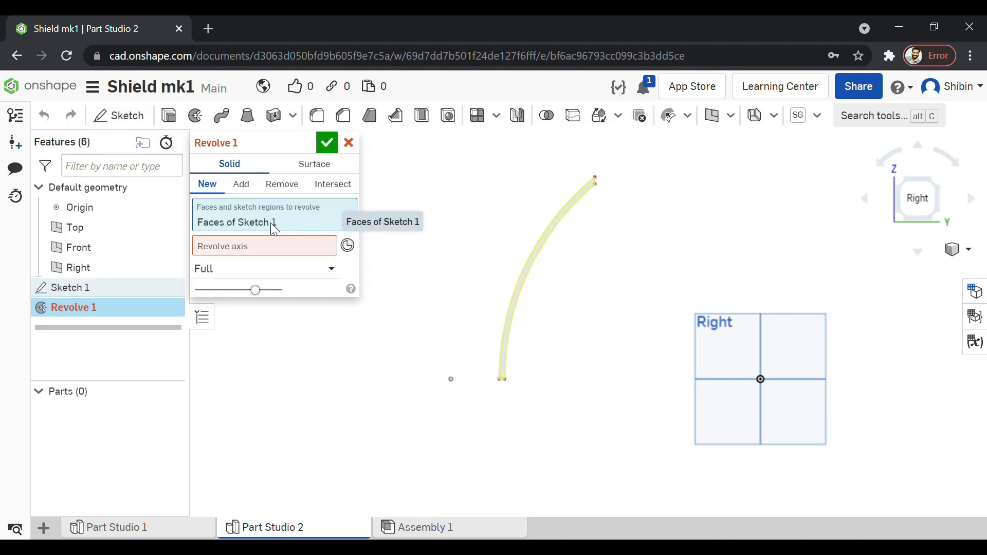
{"action": "left_click", "coordinate": [241, 253]}
{"action": "scroll", "coordinate": [510, 391], "scroll_direction": "up", "scroll_amount": 3}
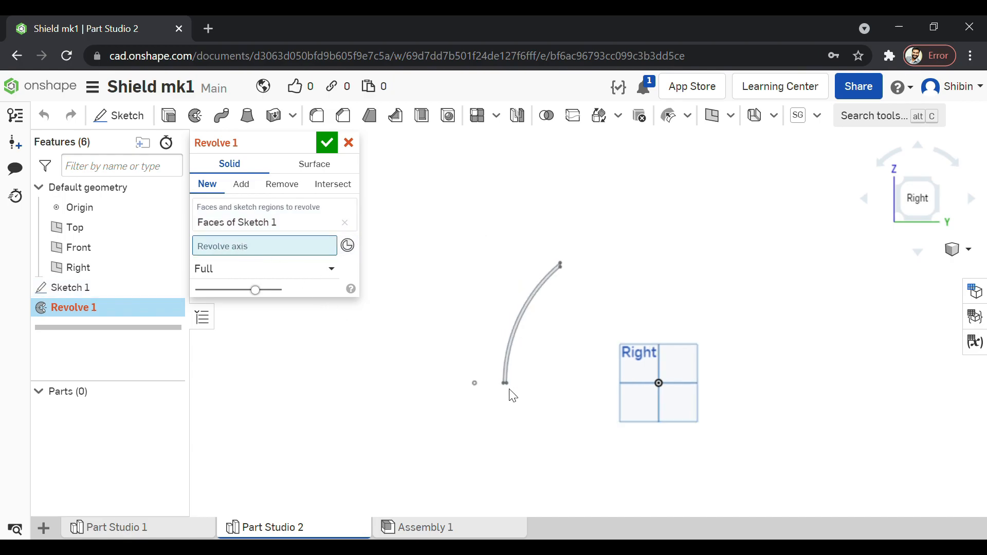
{"action": "scroll", "coordinate": [495, 387], "scroll_direction": "up", "scroll_amount": 3}
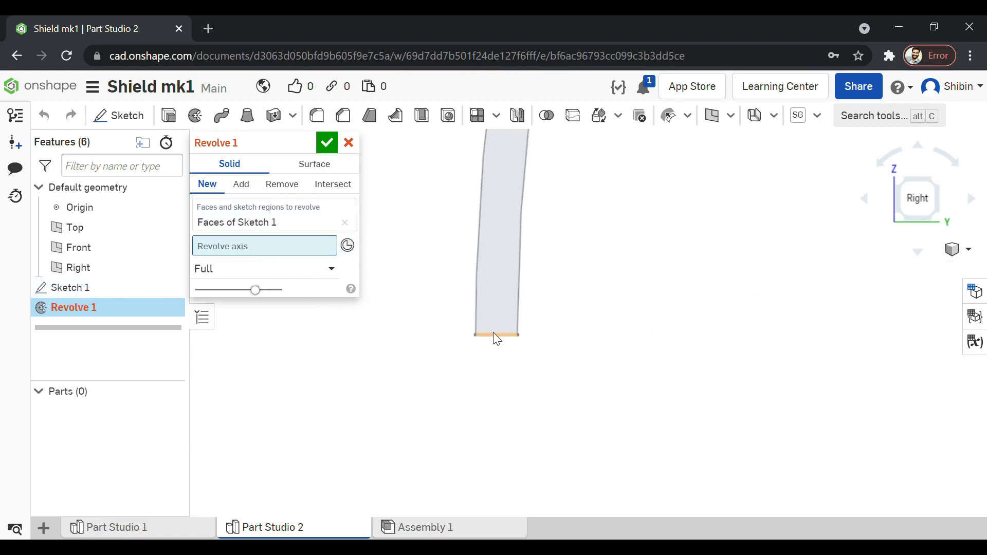
{"action": "left_click", "coordinate": [494, 333]}
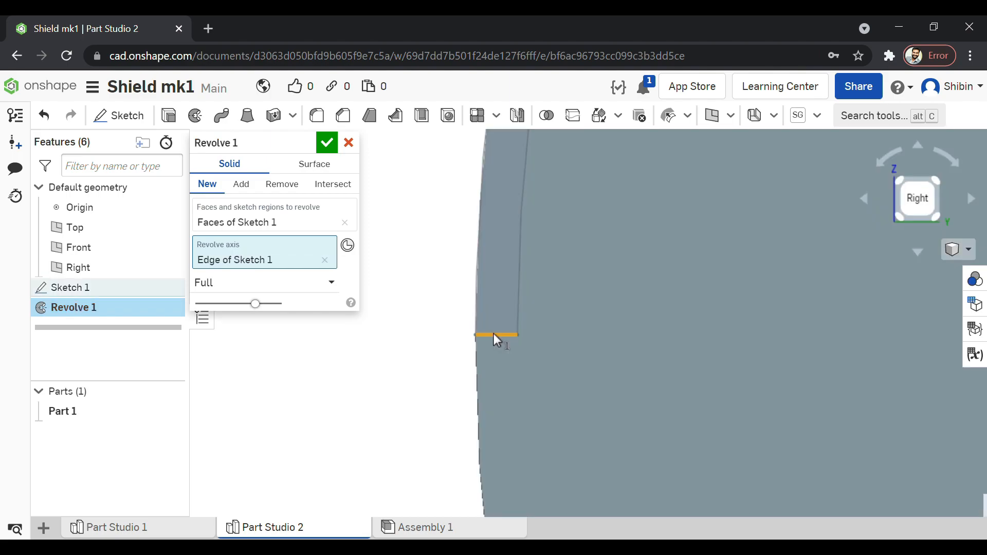
{"action": "scroll", "coordinate": [489, 336], "scroll_direction": "down", "scroll_amount": 3}
{"action": "right_click_drag", "start_coordinate": [692, 223], "coordinate": [750, 291]}
{"action": "left_click", "coordinate": [920, 195]}
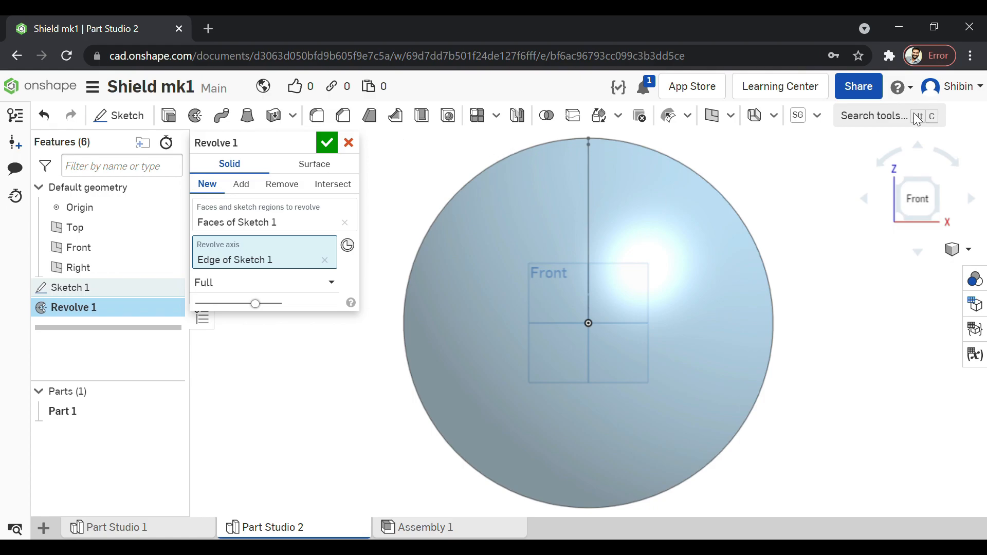
{"action": "left_click", "coordinate": [326, 143]}
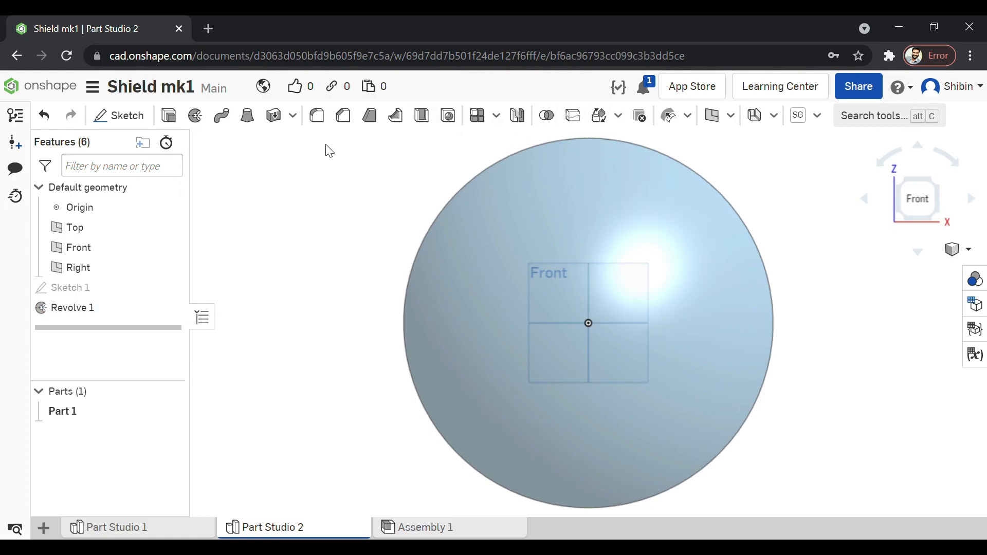
- Hide the origin and the default planes, face the domed shield from the front, and collapse the feature list
{"action": "right_click_drag", "start_coordinate": [847, 360], "coordinate": [571, 325]}
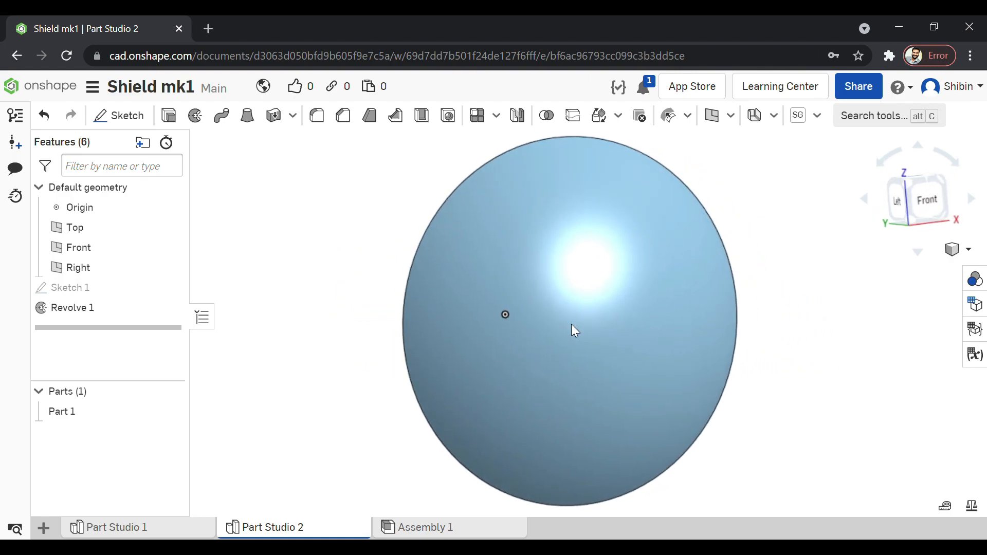
{"action": "left_click", "coordinate": [916, 206]}
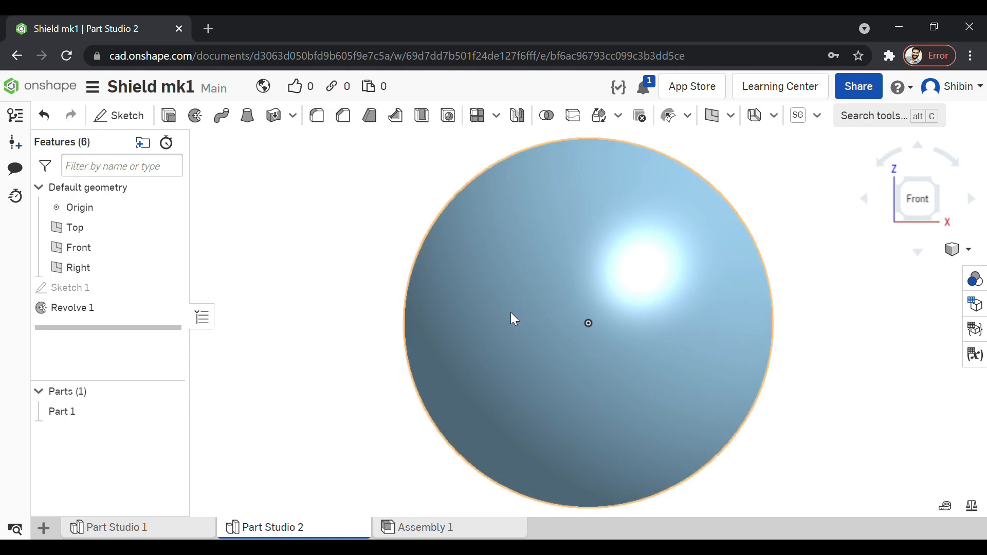
{"action": "left_click", "coordinate": [171, 208]}
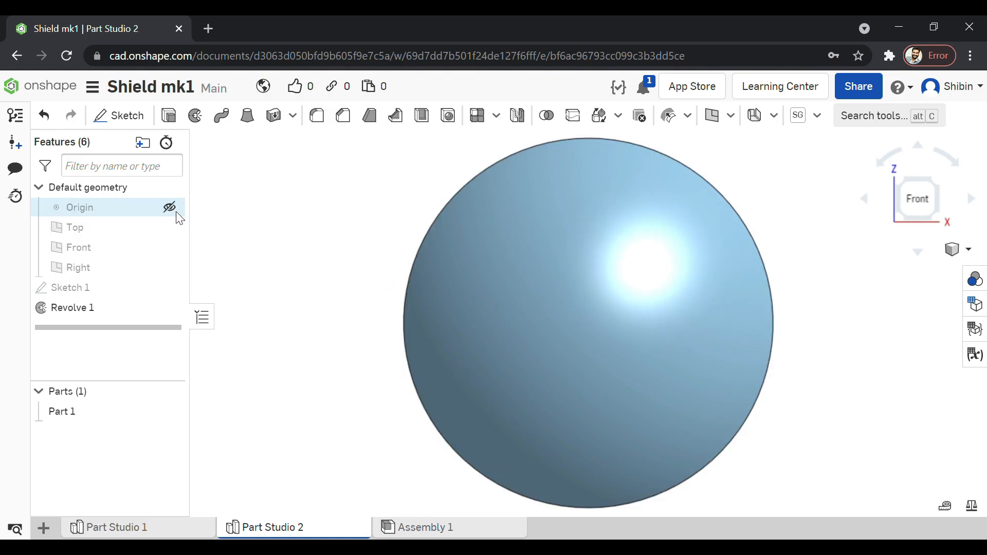
{"action": "left_click", "coordinate": [202, 317]}
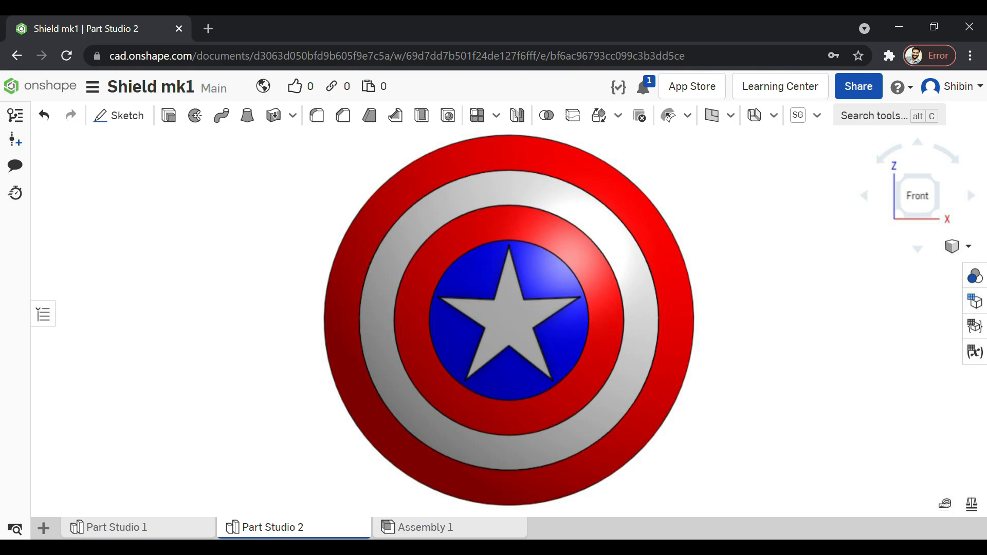